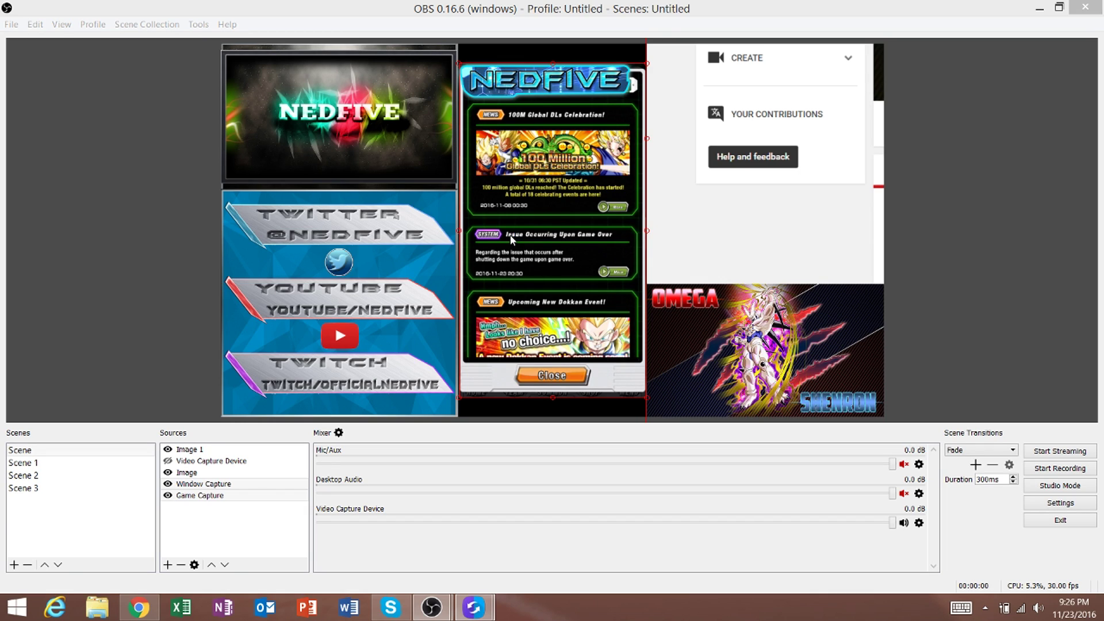
- Look over the OBS Studio and OBS Classic installers on the OBS download page
{"action": "left_click", "coordinate": [327, 5]}
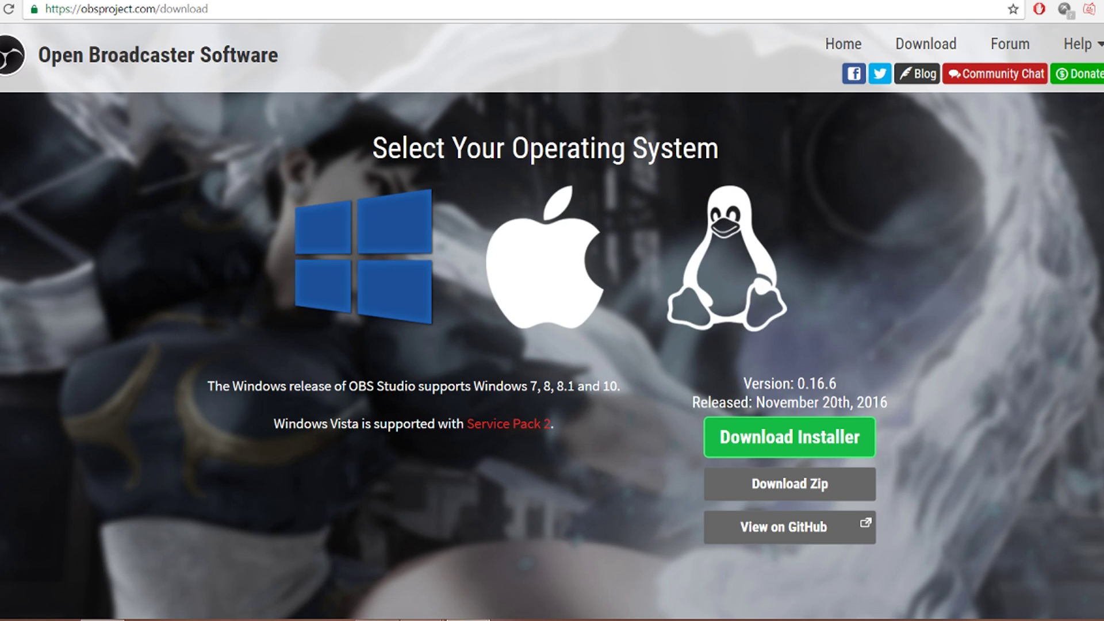
{"action": "scroll", "coordinate": [552, 345], "scroll_direction": "down", "scroll_amount": 10}
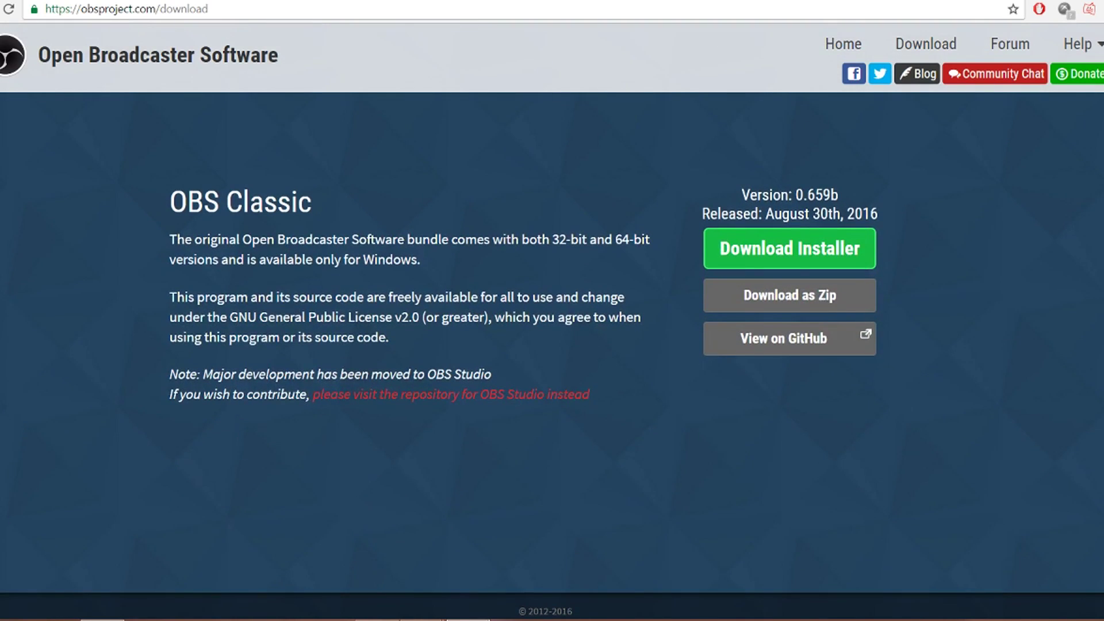
{"action": "scroll", "coordinate": [552, 345], "scroll_direction": "up", "scroll_amount": 5}
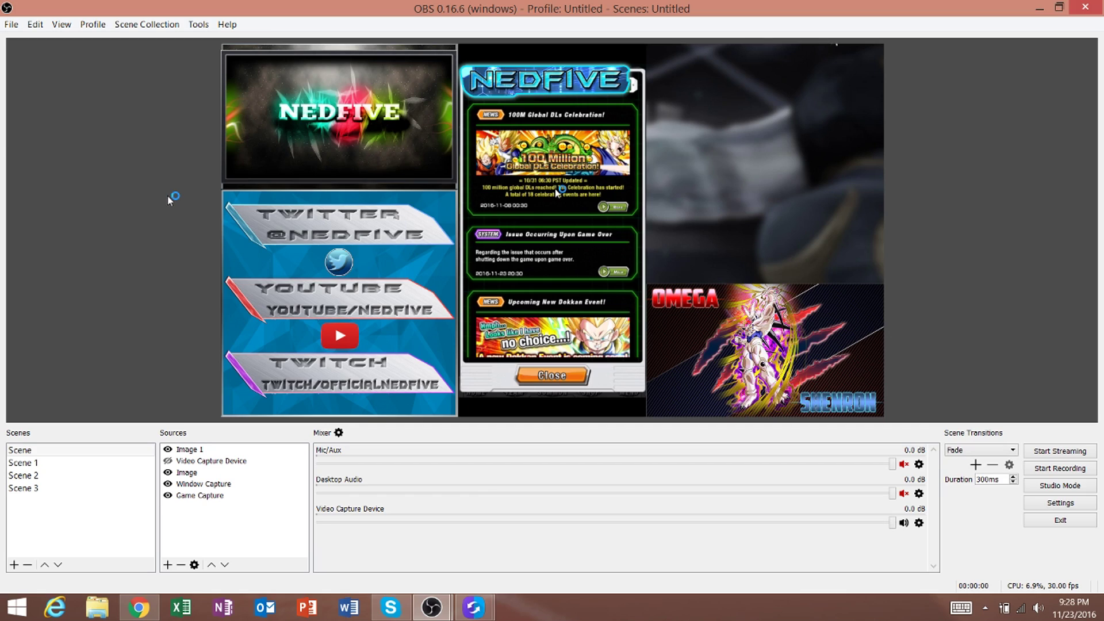
- Hide the Image 1, Image, Window Capture and Game Capture sources in the first scene
{"action": "left_click", "coordinate": [168, 449]}
{"action": "left_click", "coordinate": [168, 475]}
{"action": "left_click", "coordinate": [167, 472]}
{"action": "left_click", "coordinate": [168, 483]}
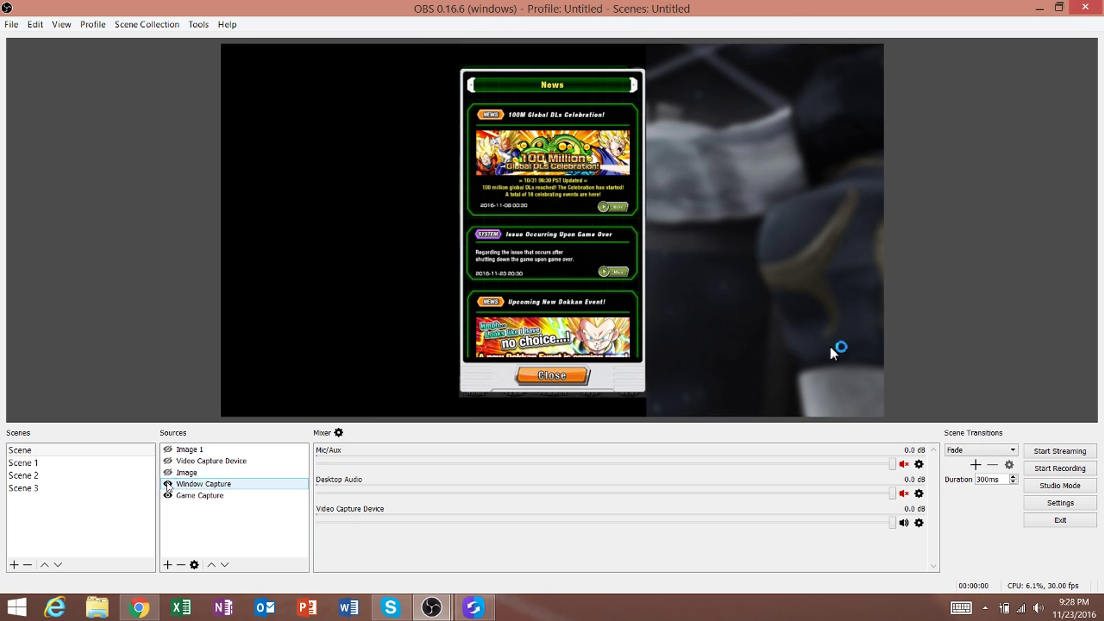
{"action": "left_click", "coordinate": [170, 495]}
{"action": "left_click", "coordinate": [168, 495]}
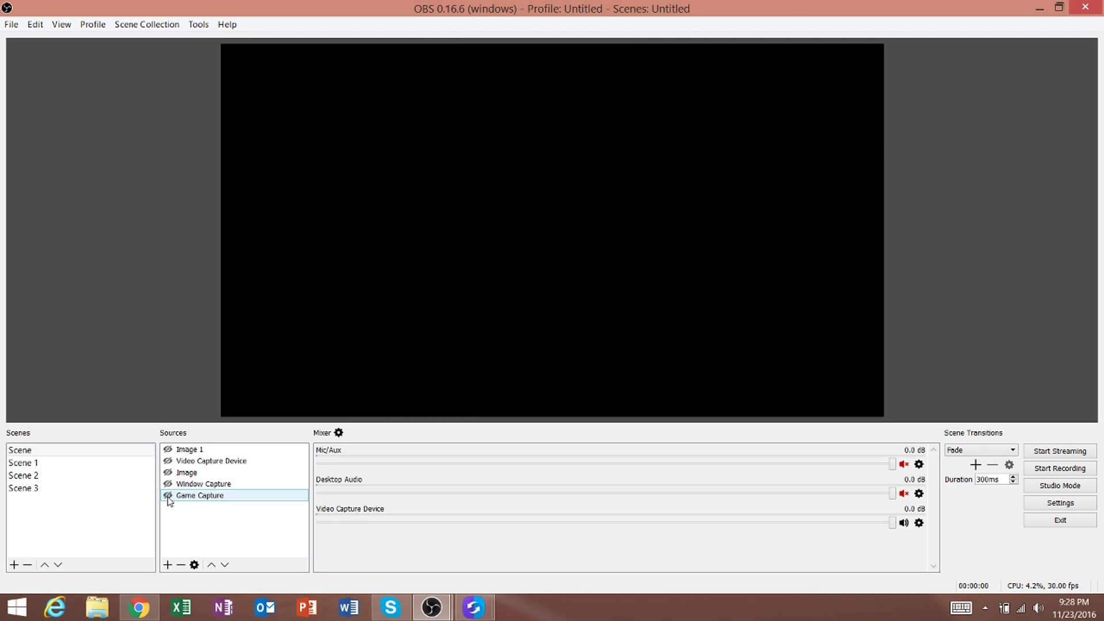
- Examine the list of source types that can be added to the first scene
{"action": "left_click", "coordinate": [51, 452]}
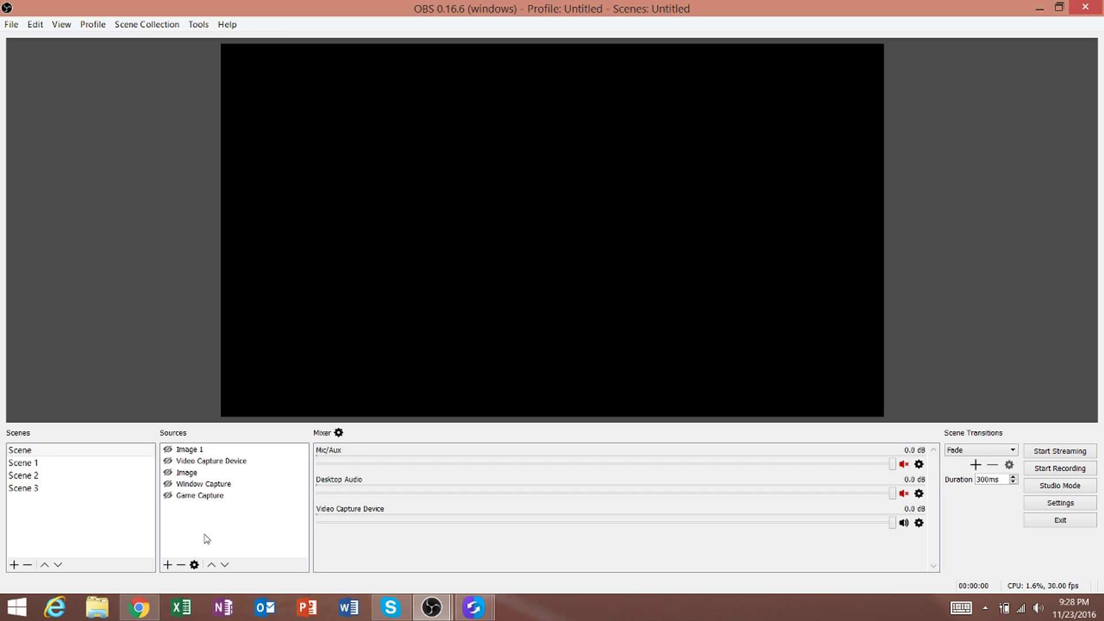
{"action": "left_click", "coordinate": [167, 565]}
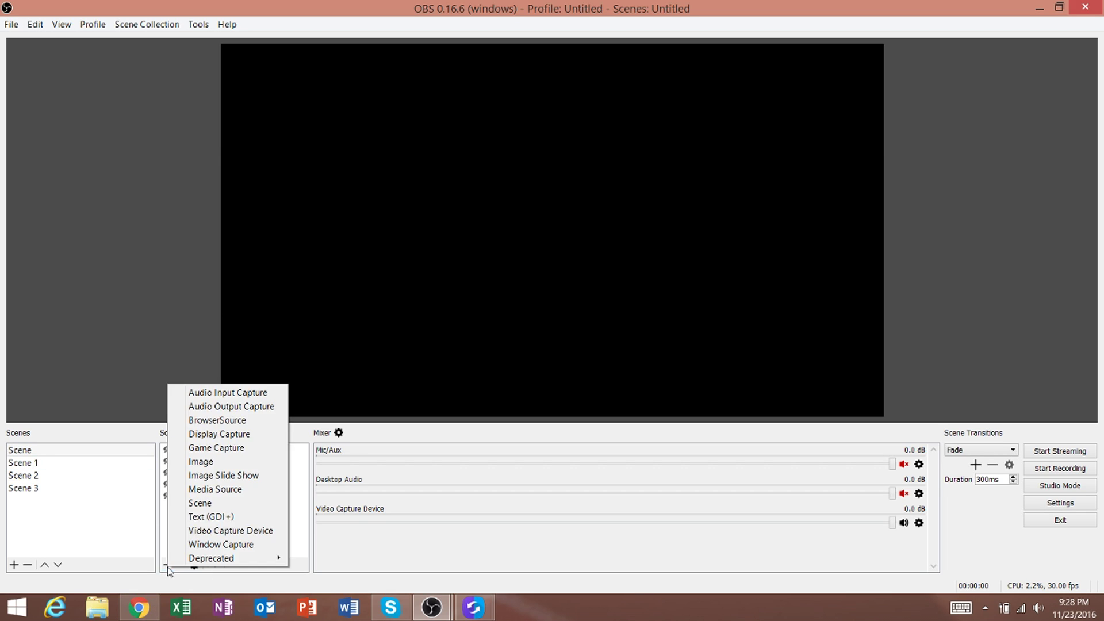
{"action": "left_click", "coordinate": [59, 548]}
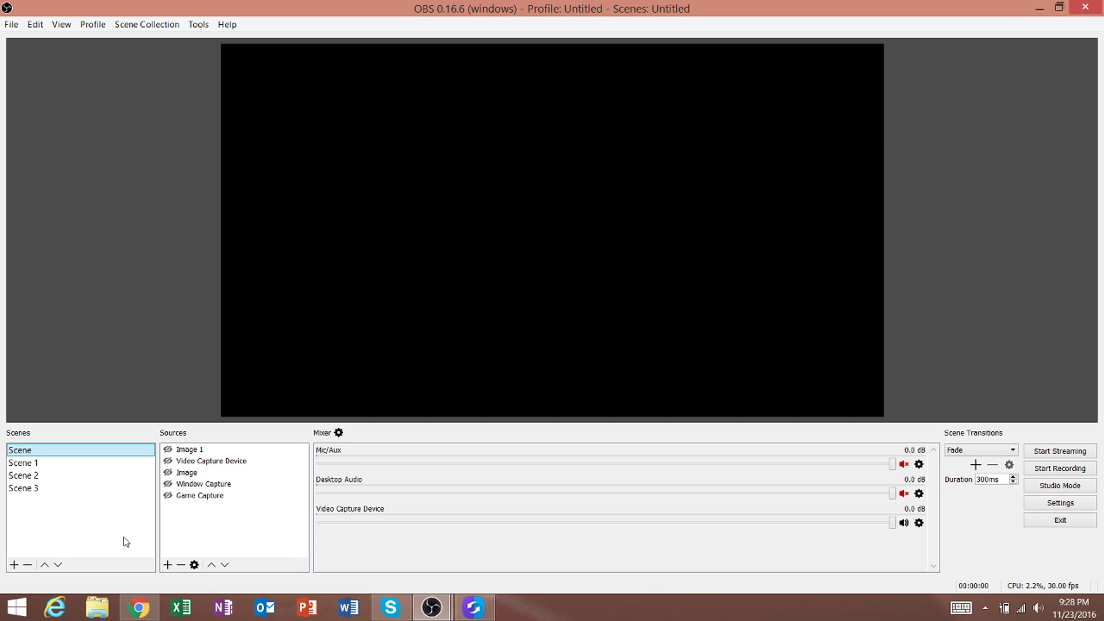
{"action": "left_click", "coordinate": [190, 544]}
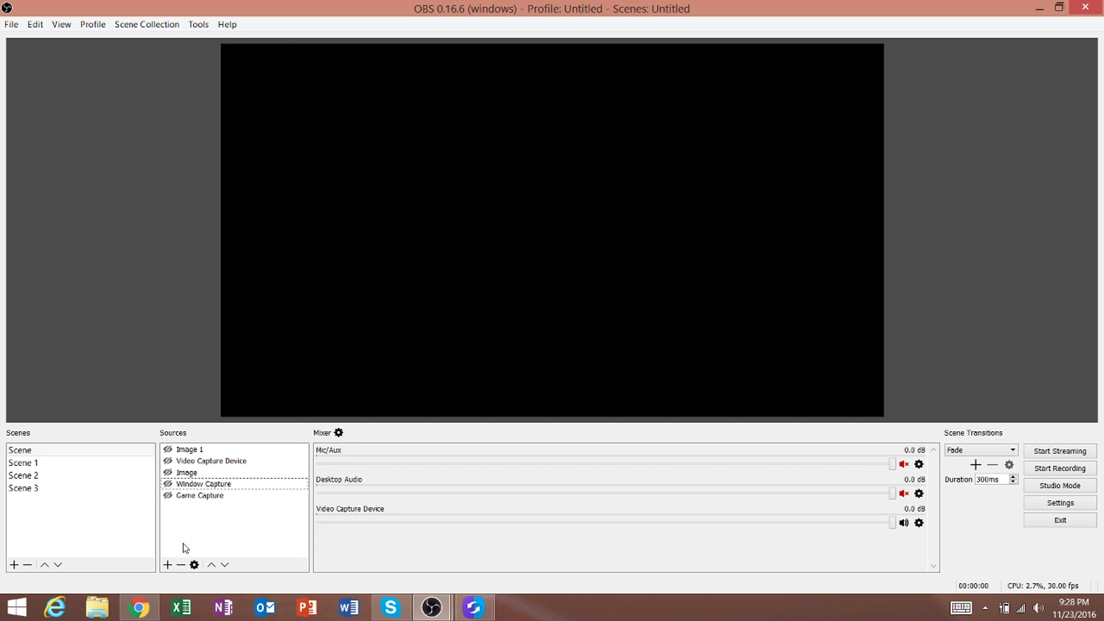
{"action": "right_click", "coordinate": [190, 528]}
{"action": "mouse_move", "coordinate": [227, 536]}
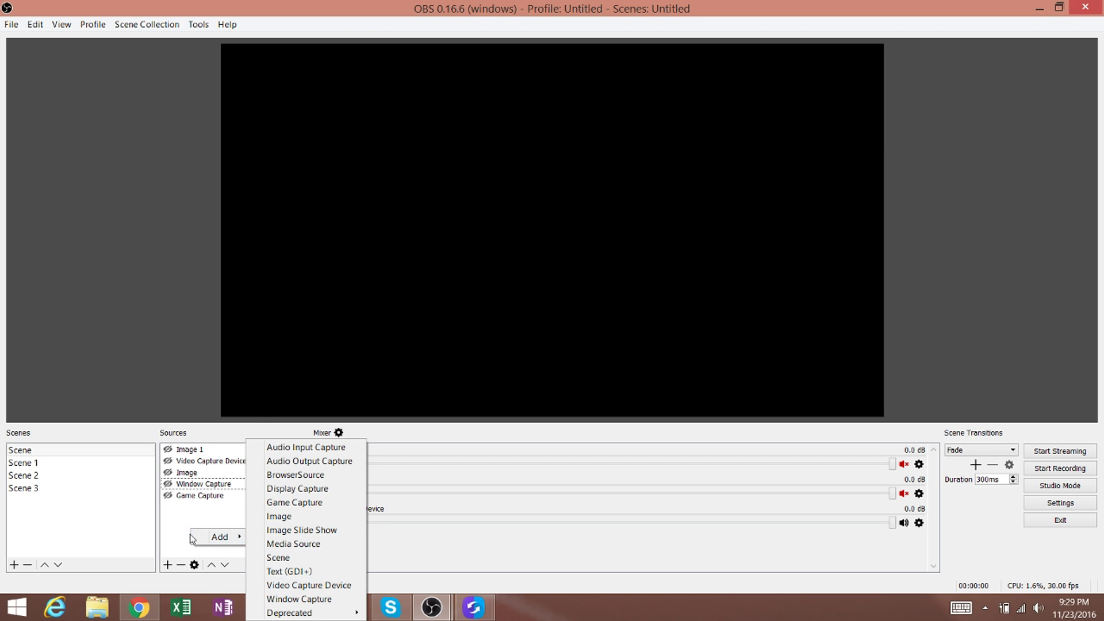
{"action": "left_click", "coordinate": [193, 495]}
{"action": "left_click", "coordinate": [197, 485]}
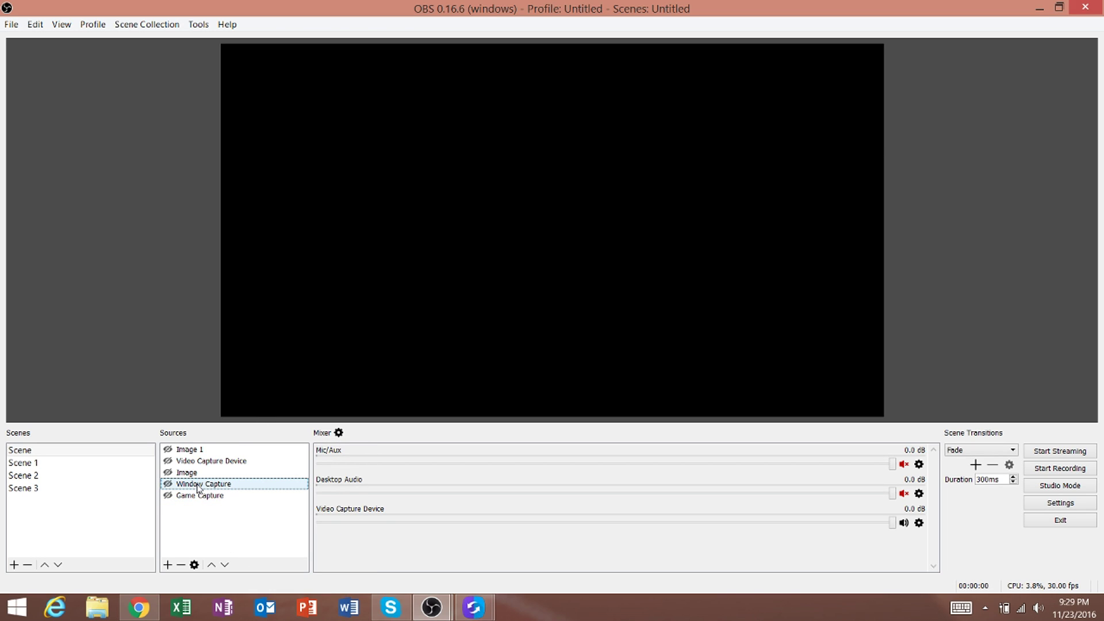
{"action": "left_click", "coordinate": [180, 565]}
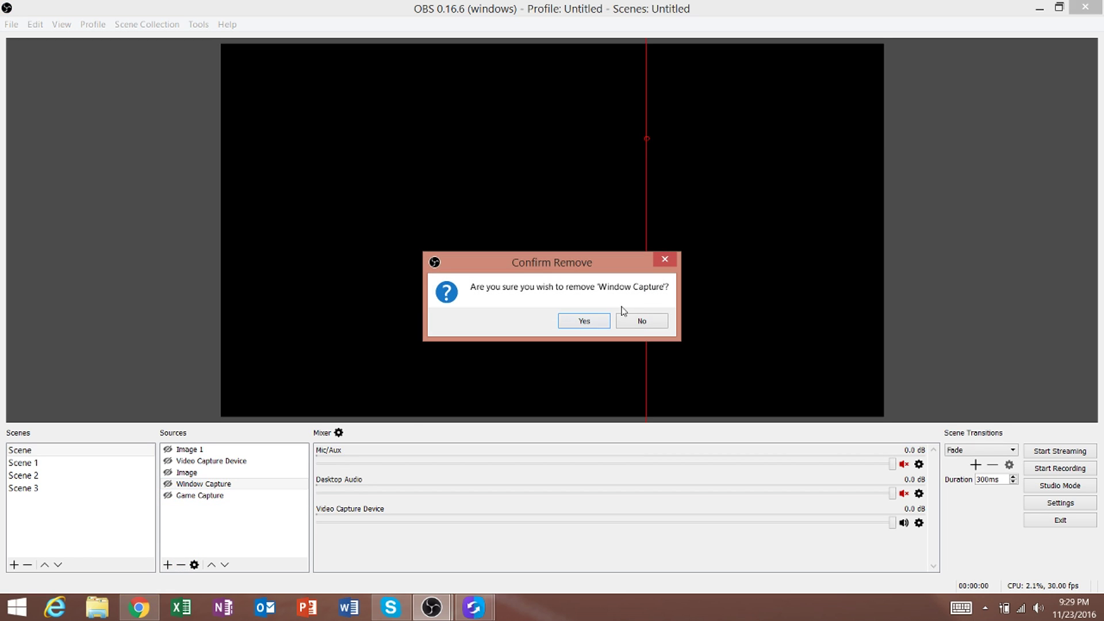
{"action": "left_click", "coordinate": [646, 320]}
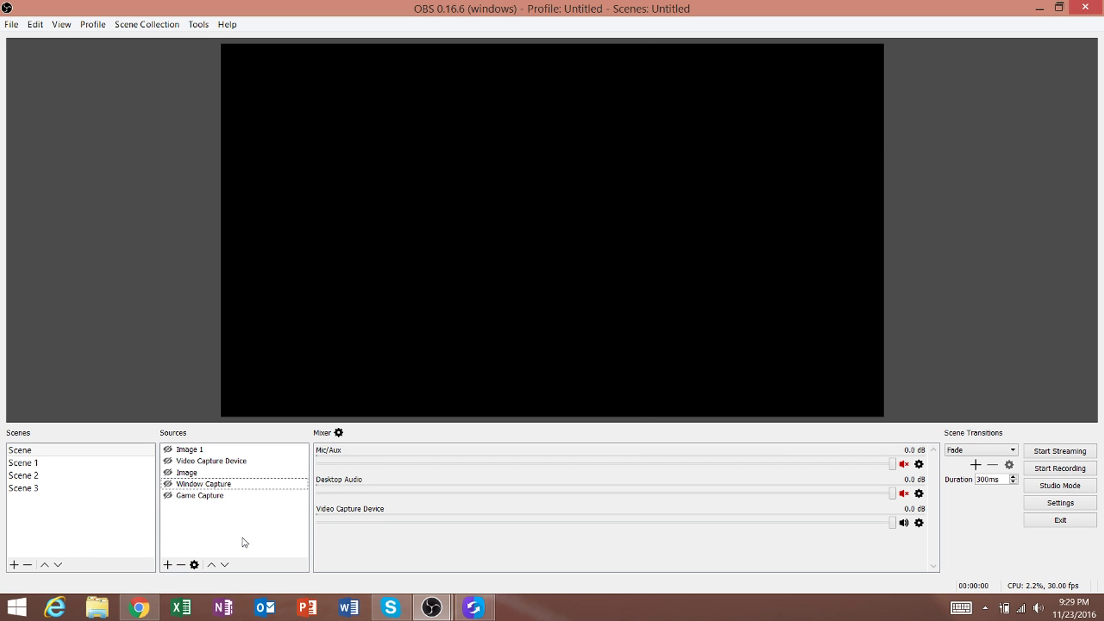
- Make the Game Capture source in the first scene visible again
{"action": "left_click", "coordinate": [169, 498]}
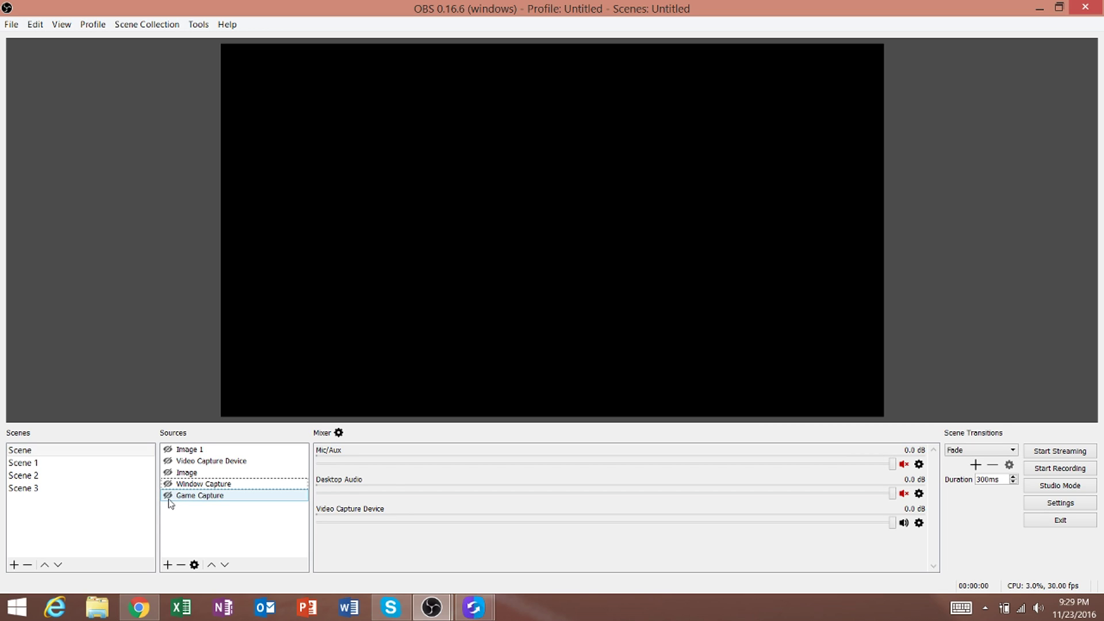
{"action": "left_click", "coordinate": [168, 496]}
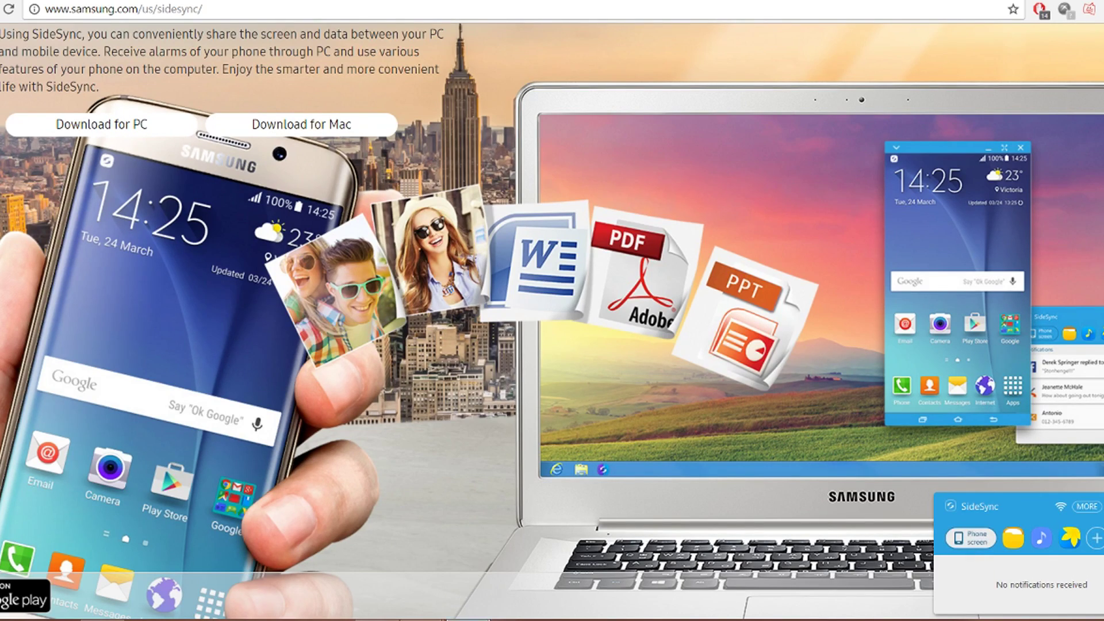
- Bring up the SideSync phone screen, look through the mirrored game's News list and check the phone window's options
{"action": "left_click", "coordinate": [553, 543]}
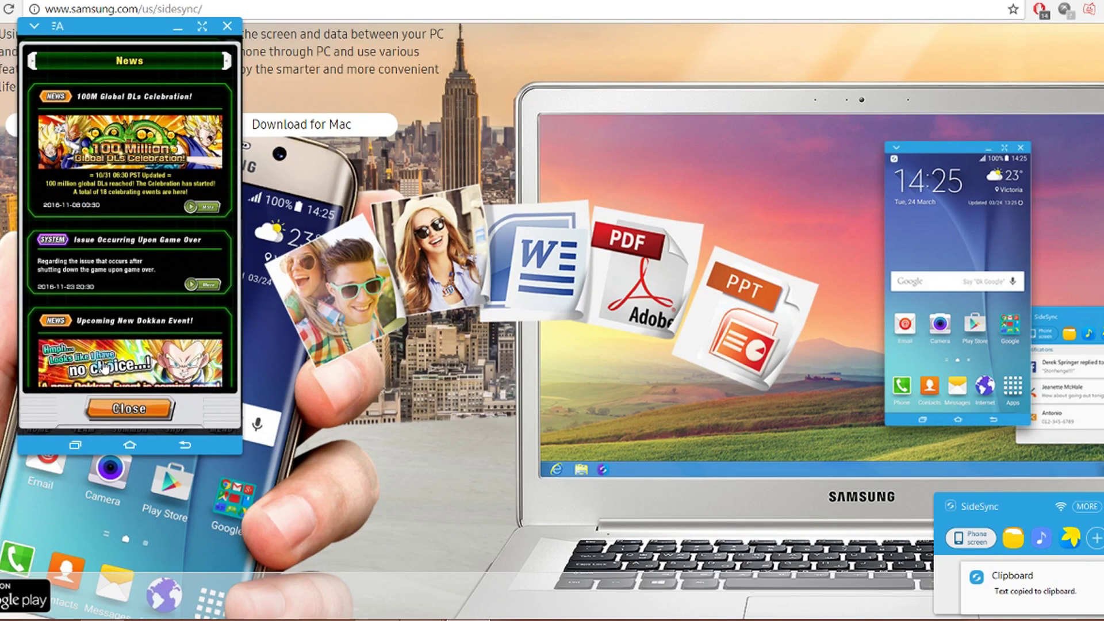
{"action": "left_click_drag", "start_coordinate": [140, 210], "coordinate": [117, 153]}
{"action": "scroll", "coordinate": [116, 153], "scroll_direction": "down", "scroll_amount": 3}
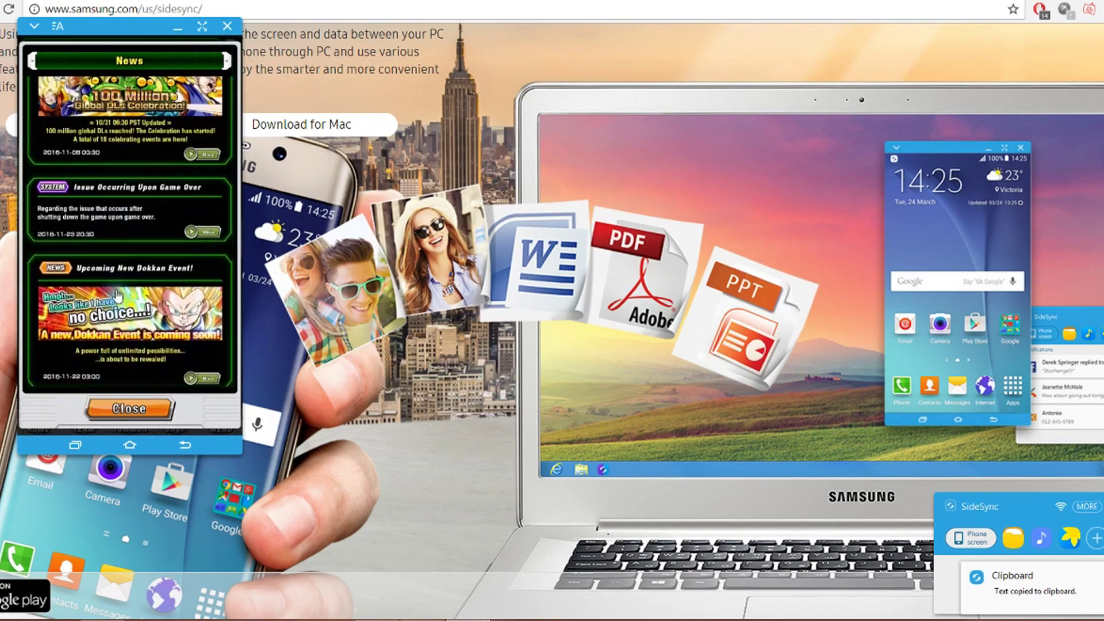
{"action": "left_click_drag", "start_coordinate": [117, 224], "coordinate": [126, 290]}
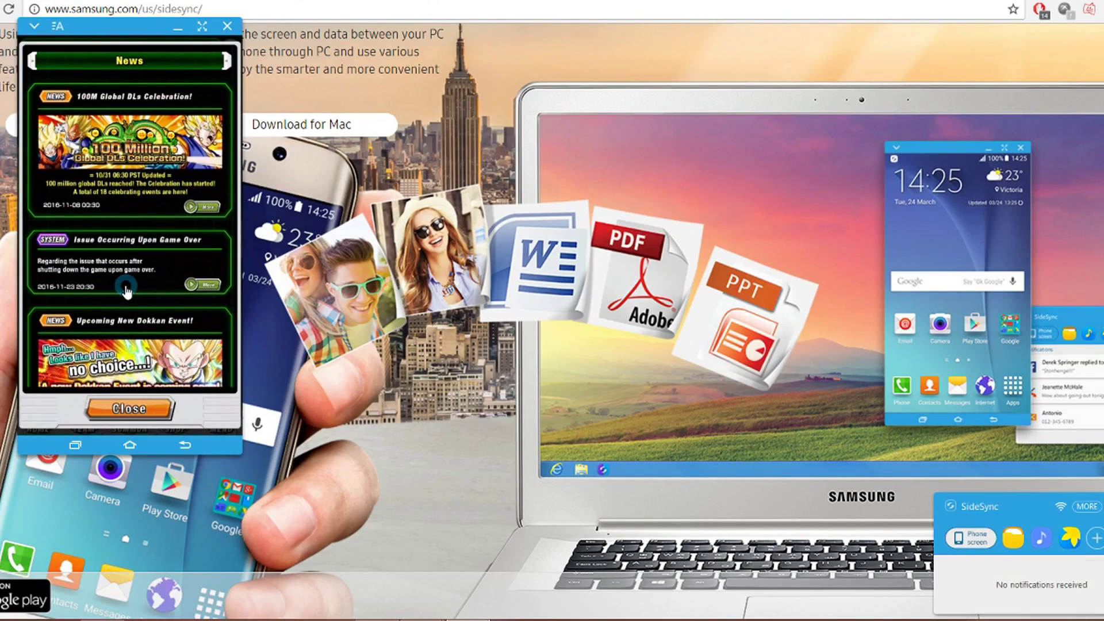
{"action": "left_click", "coordinate": [35, 27]}
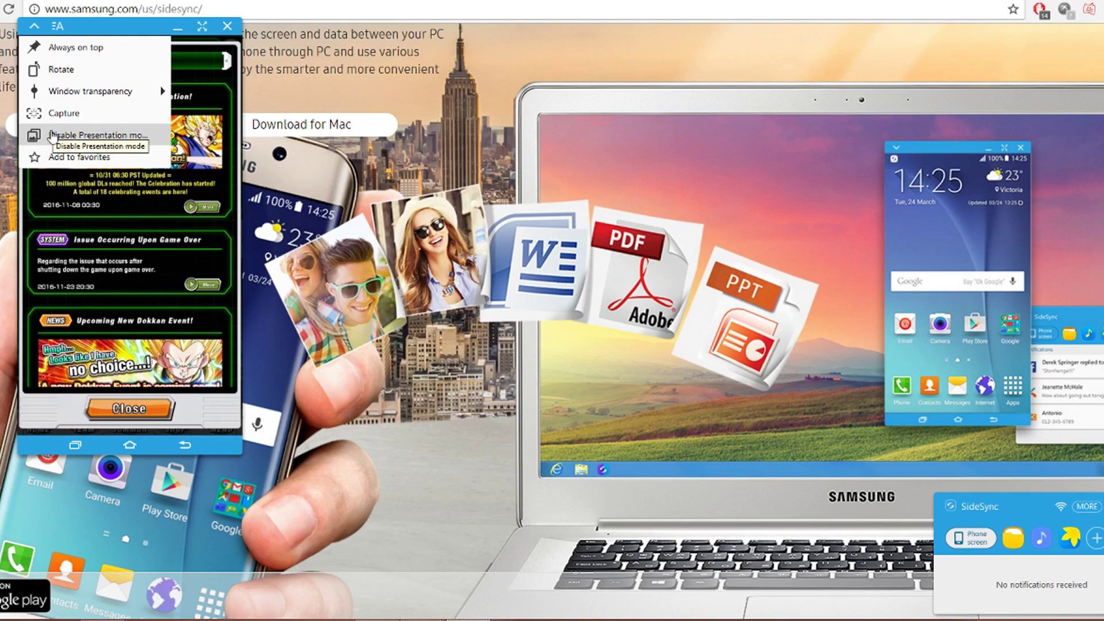
{"action": "left_click", "coordinate": [34, 26]}
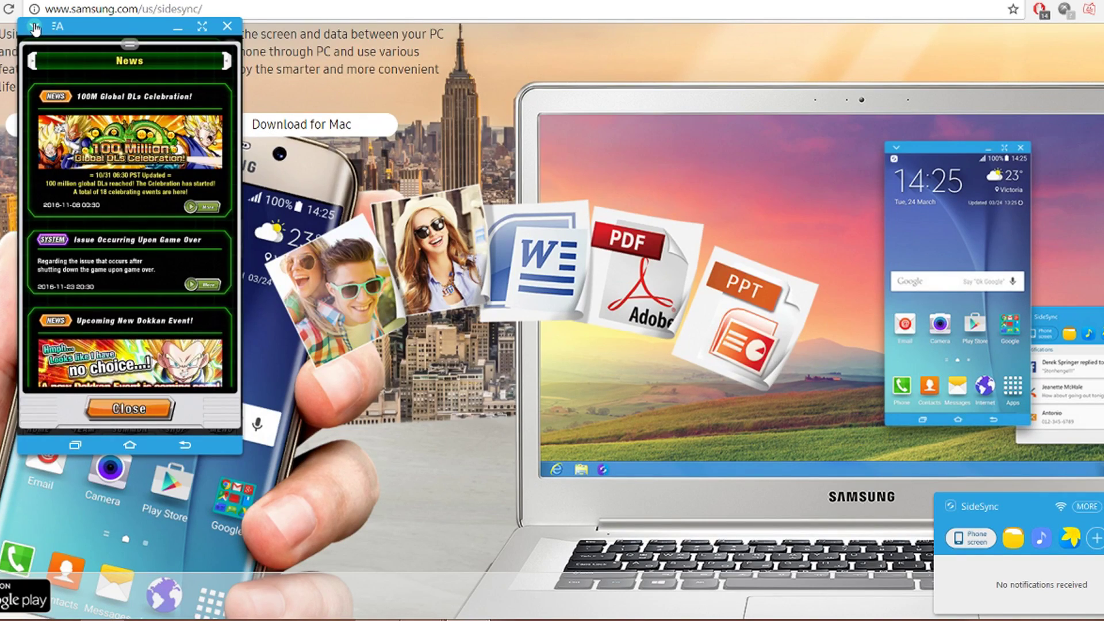
{"action": "left_click_drag", "start_coordinate": [80, 193], "coordinate": [95, 244]}
{"action": "scroll", "coordinate": [95, 244], "scroll_direction": "down", "scroll_amount": 10}
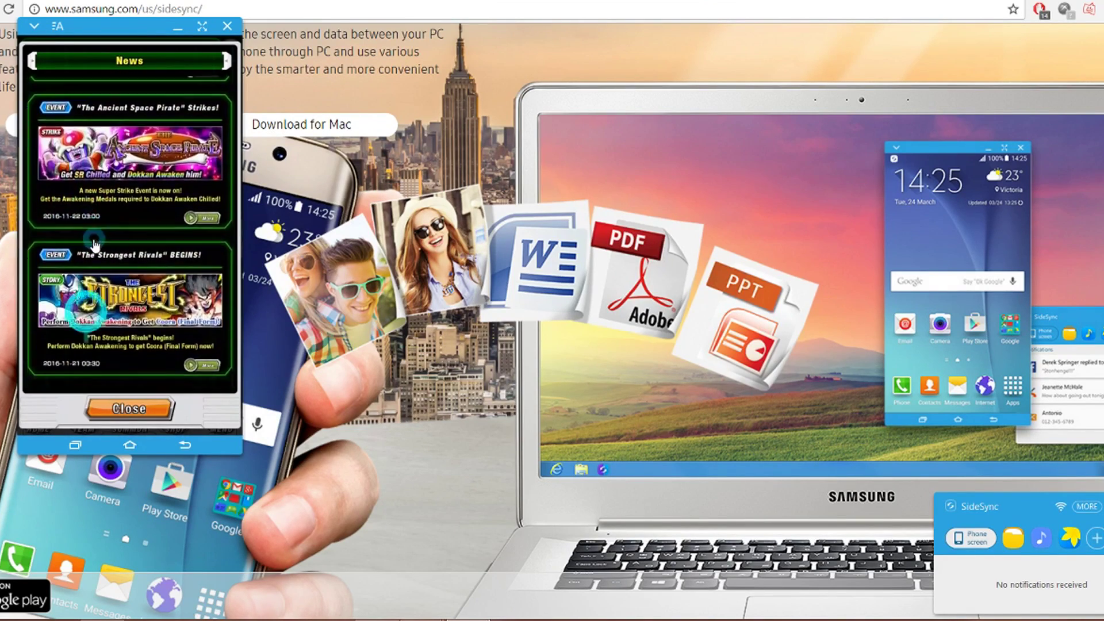
{"action": "scroll", "coordinate": [95, 245], "scroll_direction": "up", "scroll_amount": 10}
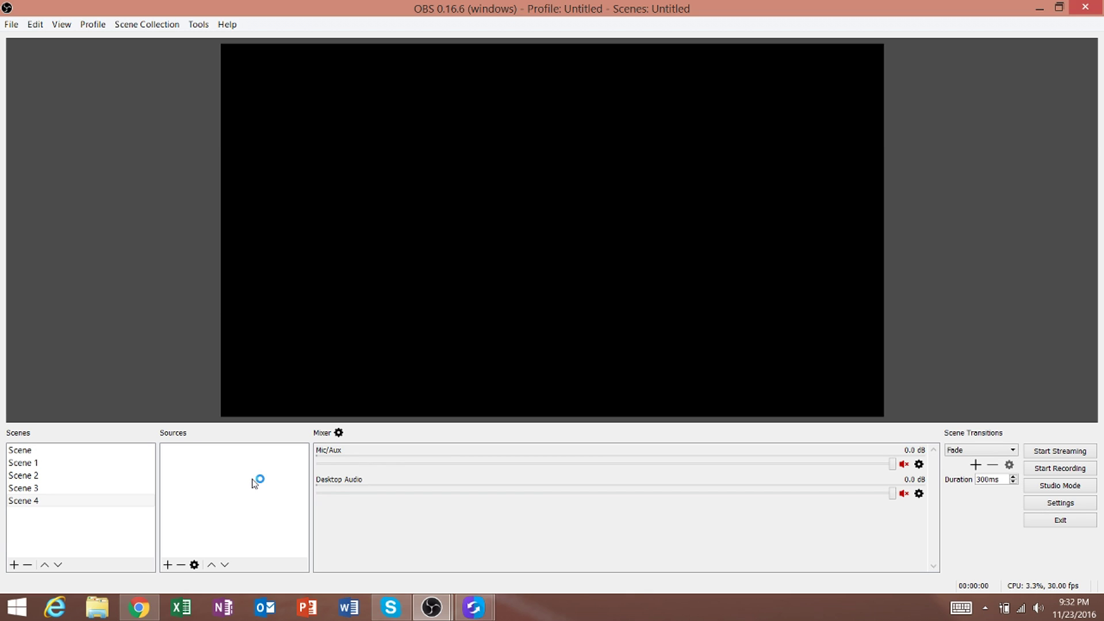
- Add a new Game Capture source to the empty Scene 4, keeping the default name
{"action": "right_click", "coordinate": [255, 483]}
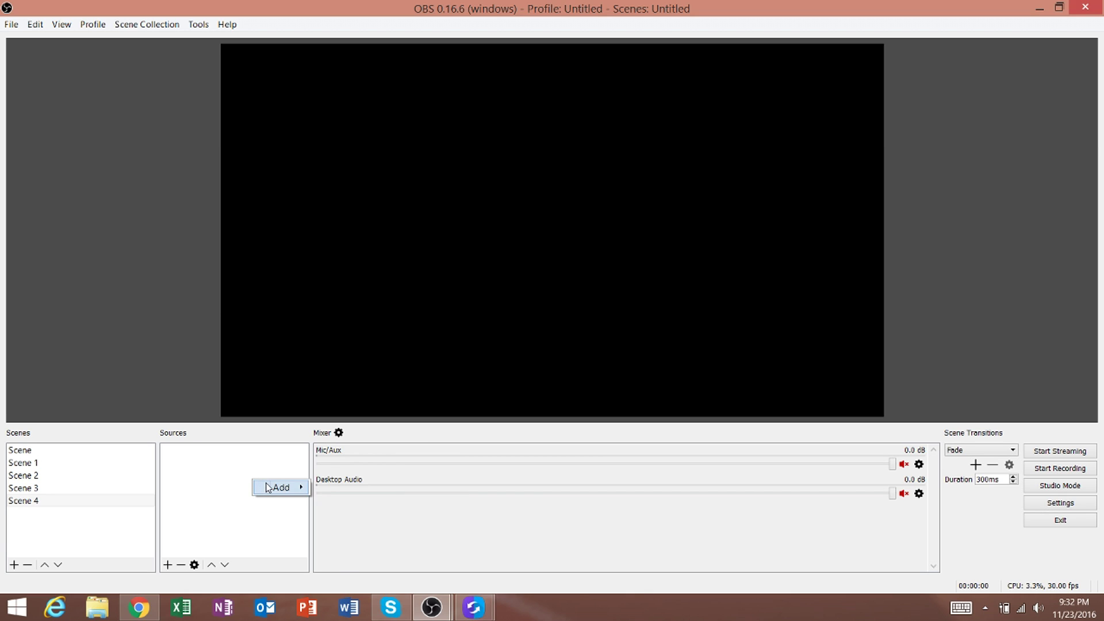
{"action": "mouse_move", "coordinate": [268, 486]}
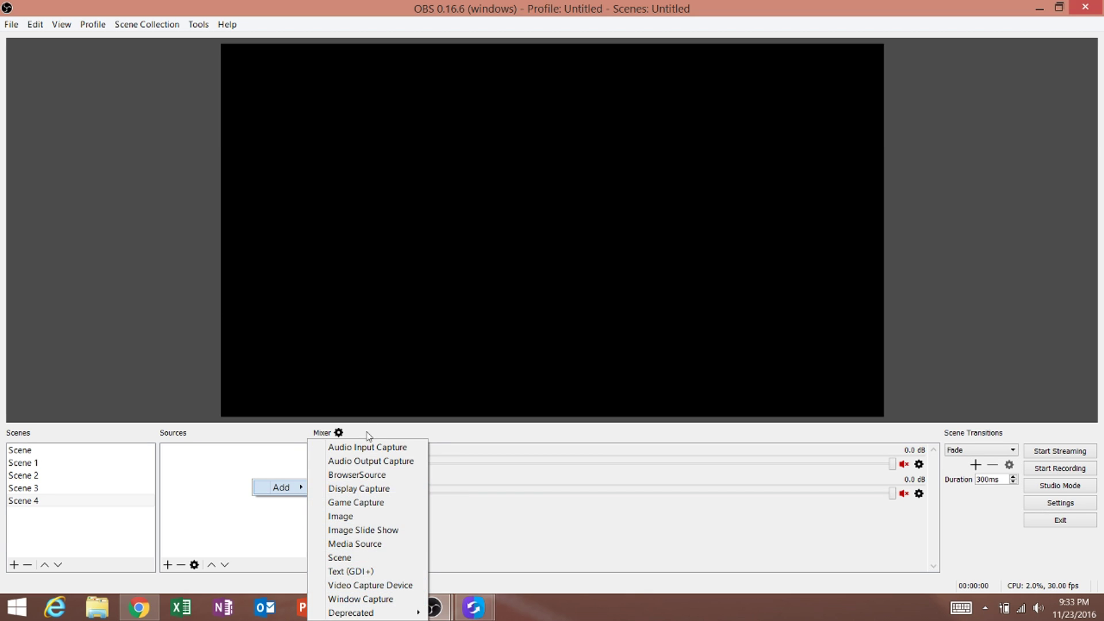
{"action": "key", "text": "Escape"}
{"action": "mouse_move", "coordinate": [303, 495]}
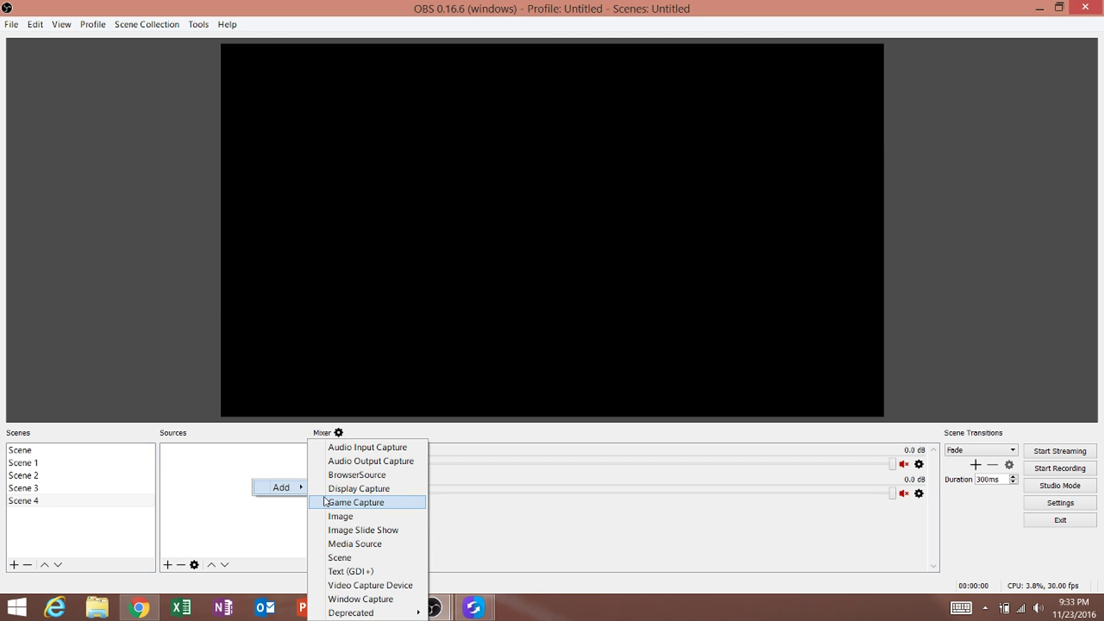
{"action": "left_click", "coordinate": [360, 503]}
{"action": "left_click", "coordinate": [558, 375]}
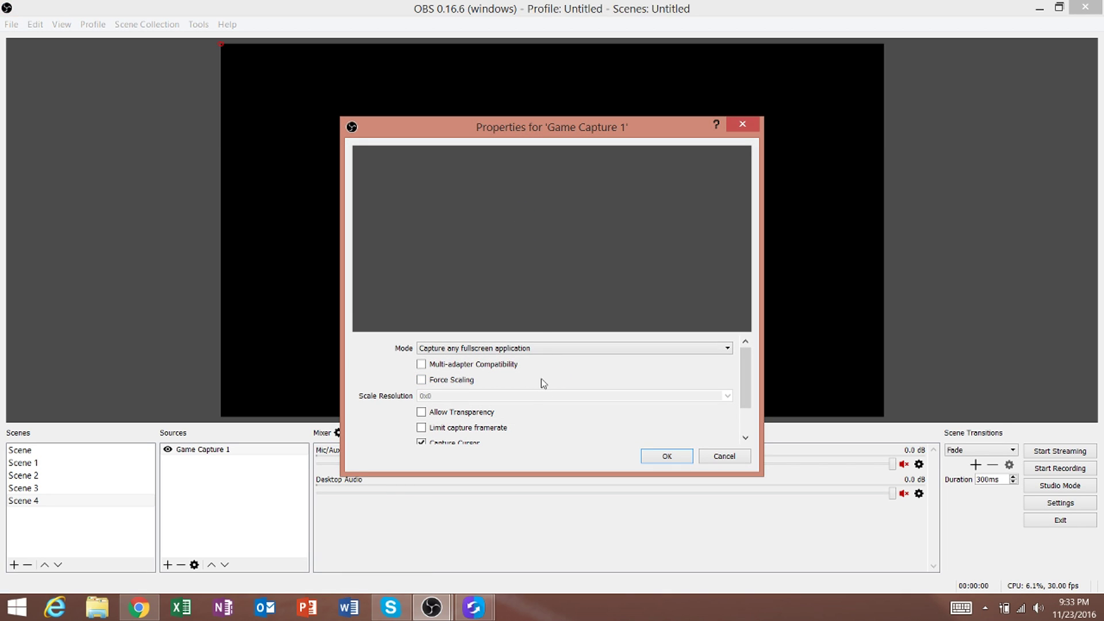
- Set the new source to capture a specific window, choose [SideSync.exe]: Phone screen, and accept the properties
{"action": "left_click", "coordinate": [529, 351]}
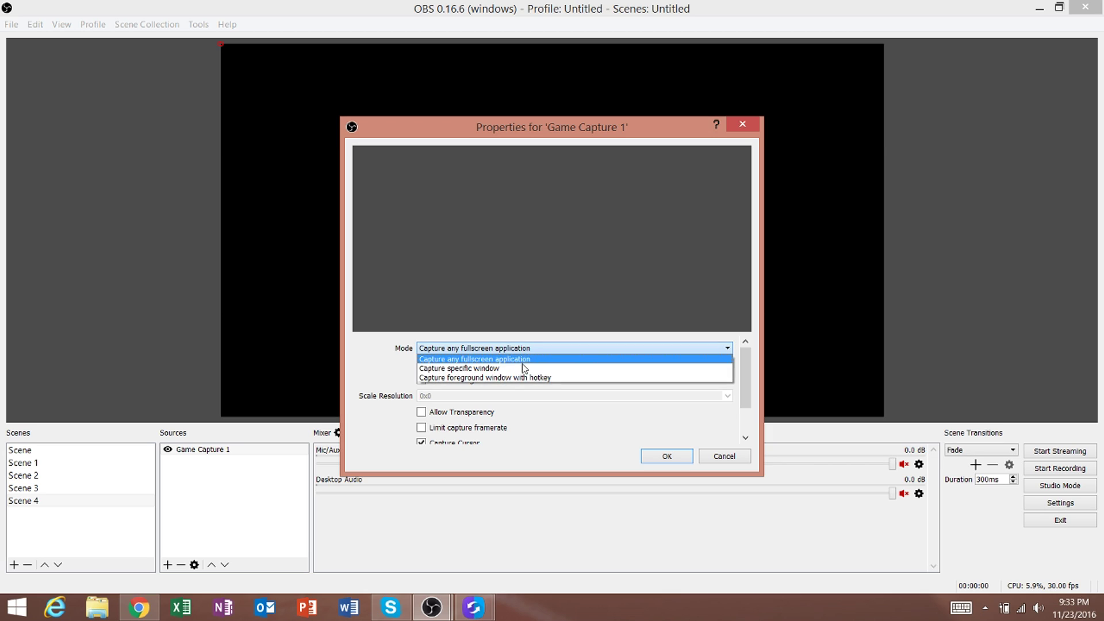
{"action": "left_click", "coordinate": [522, 360]}
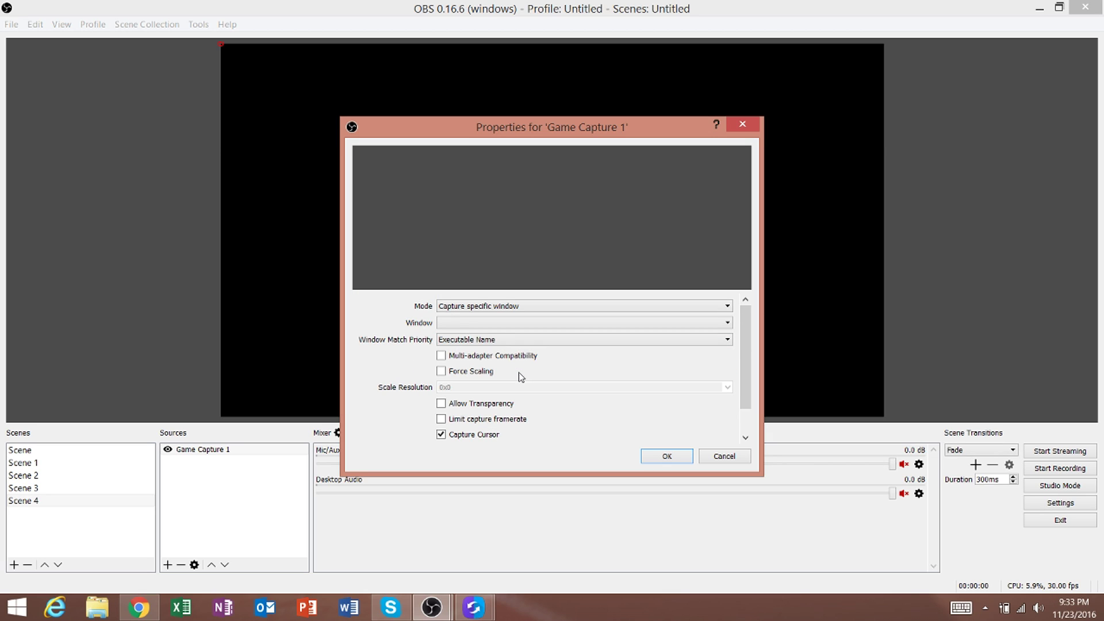
{"action": "left_click", "coordinate": [483, 328]}
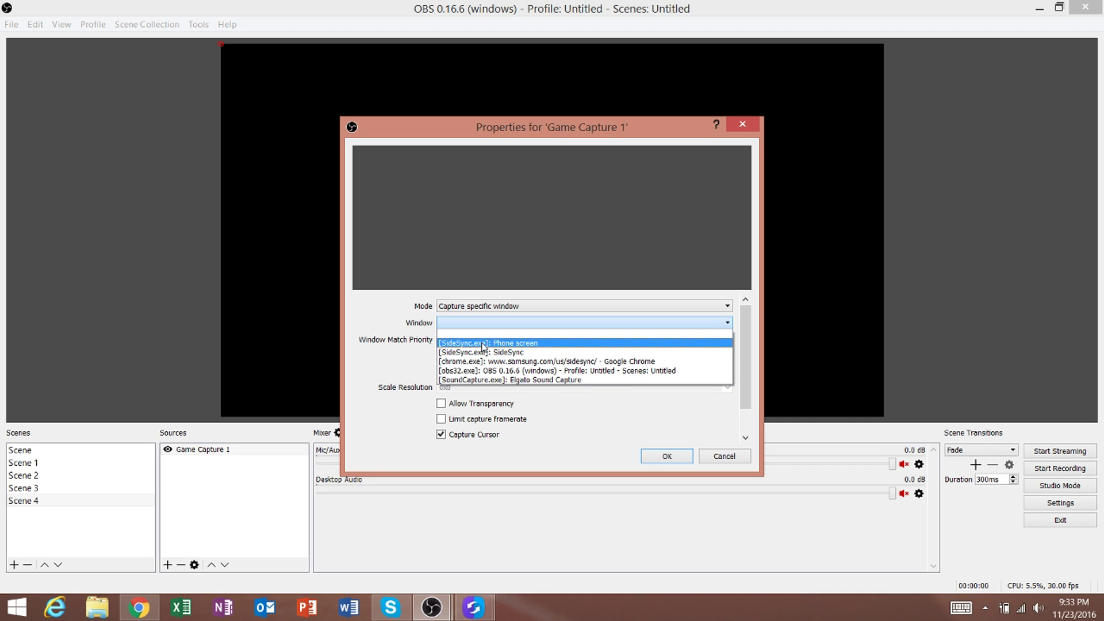
{"action": "left_click", "coordinate": [483, 344]}
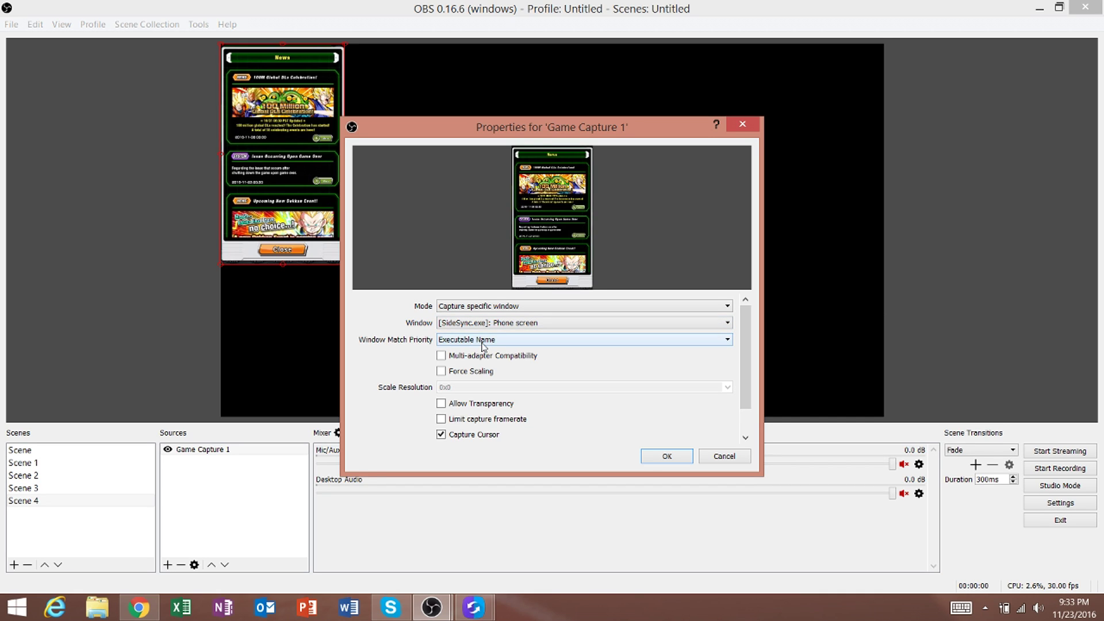
{"action": "left_click", "coordinate": [661, 454]}
- Enlarge the captured phone screen to the full canvas height and move it to about the middle of the canvas
{"action": "left_click_drag", "start_coordinate": [352, 265], "coordinate": [431, 342]}
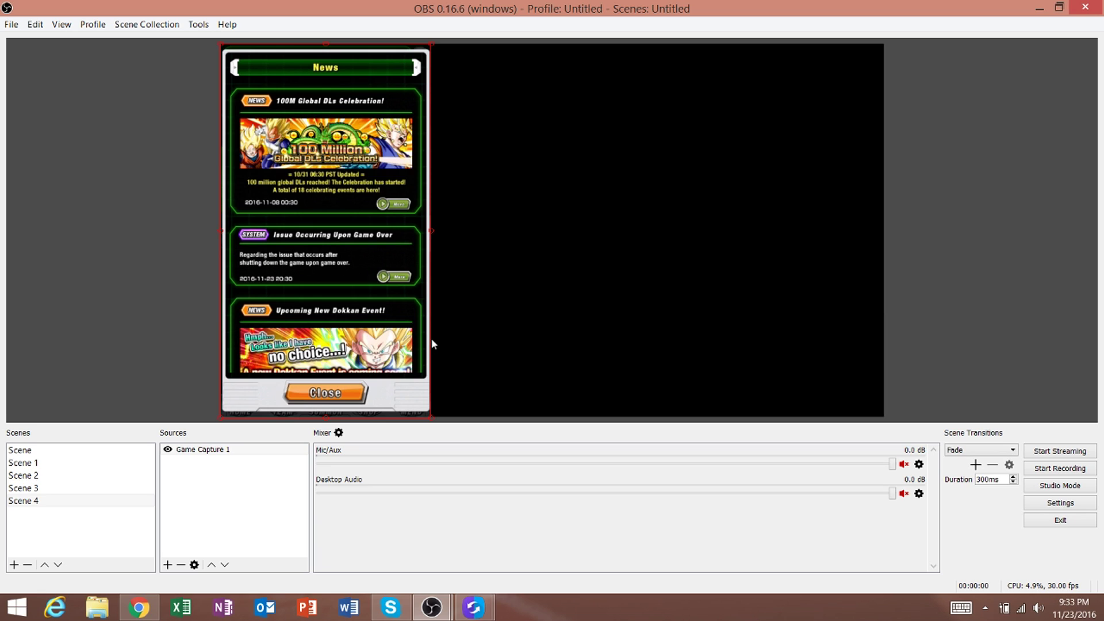
{"action": "left_click_drag", "start_coordinate": [360, 319], "coordinate": [561, 313]}
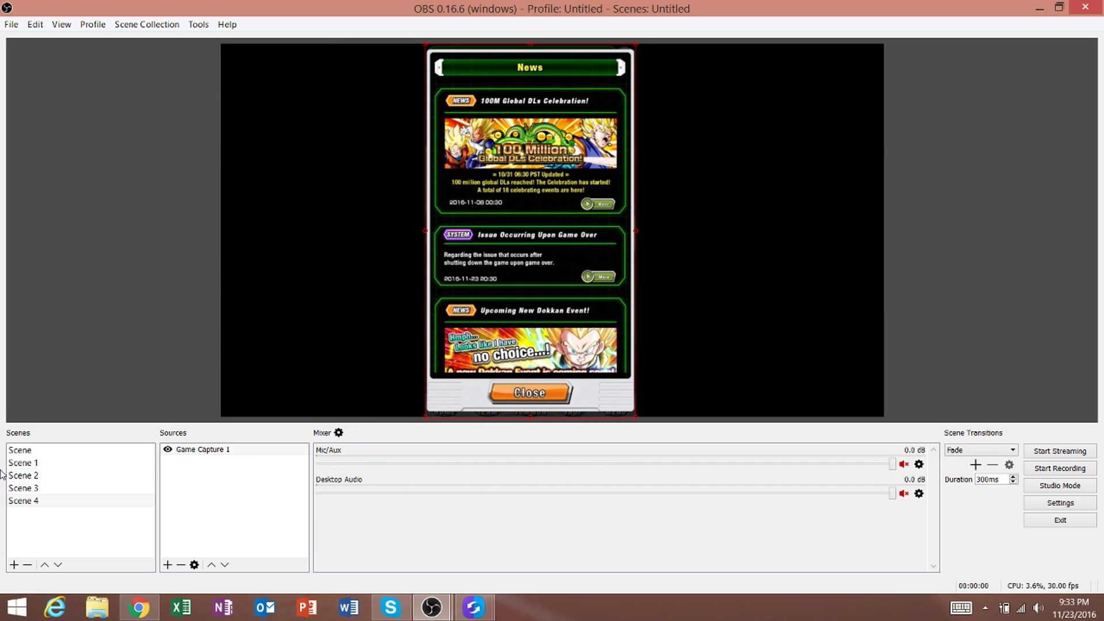
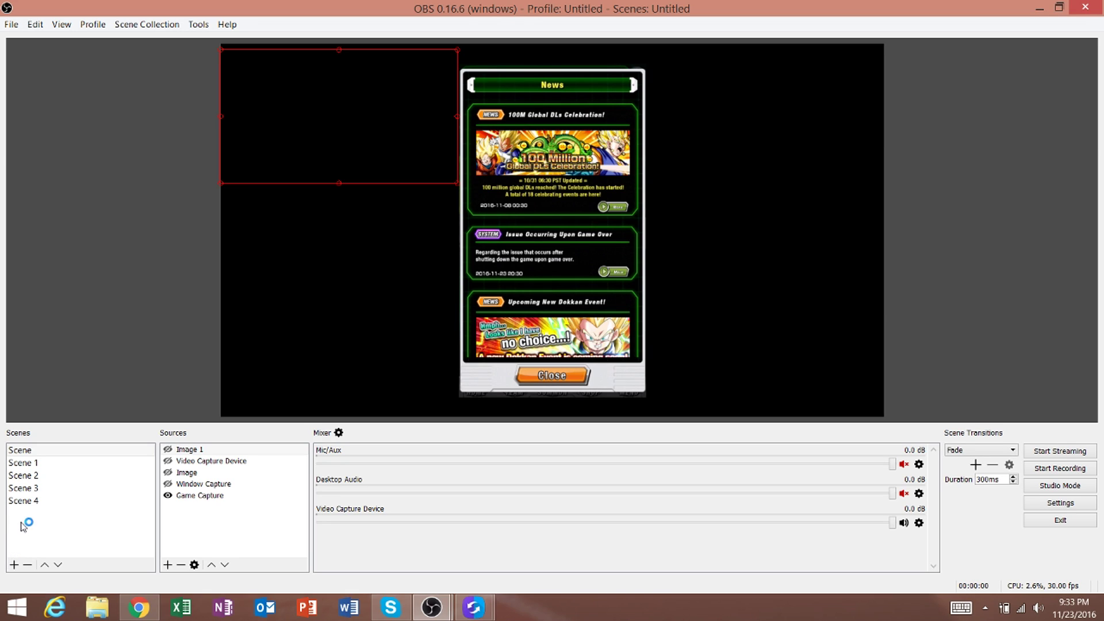
- Look at Scene 4, return to the first scene and make its Image overlay source visible
{"action": "left_click", "coordinate": [30, 502]}
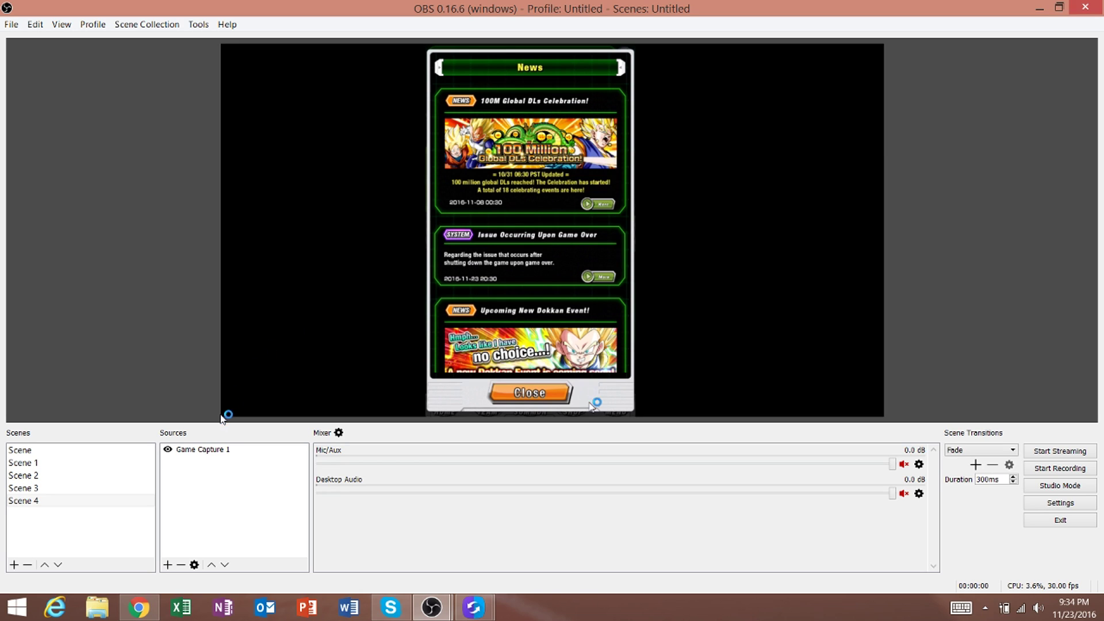
{"action": "left_click", "coordinate": [96, 452]}
{"action": "left_click", "coordinate": [169, 473]}
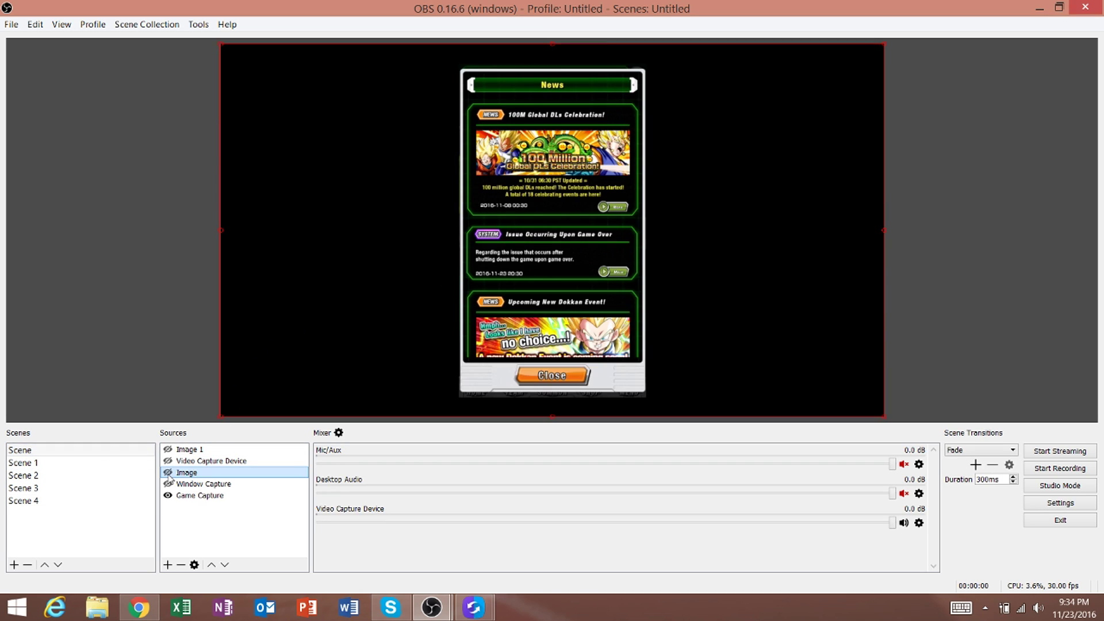
{"action": "left_click", "coordinate": [169, 473]}
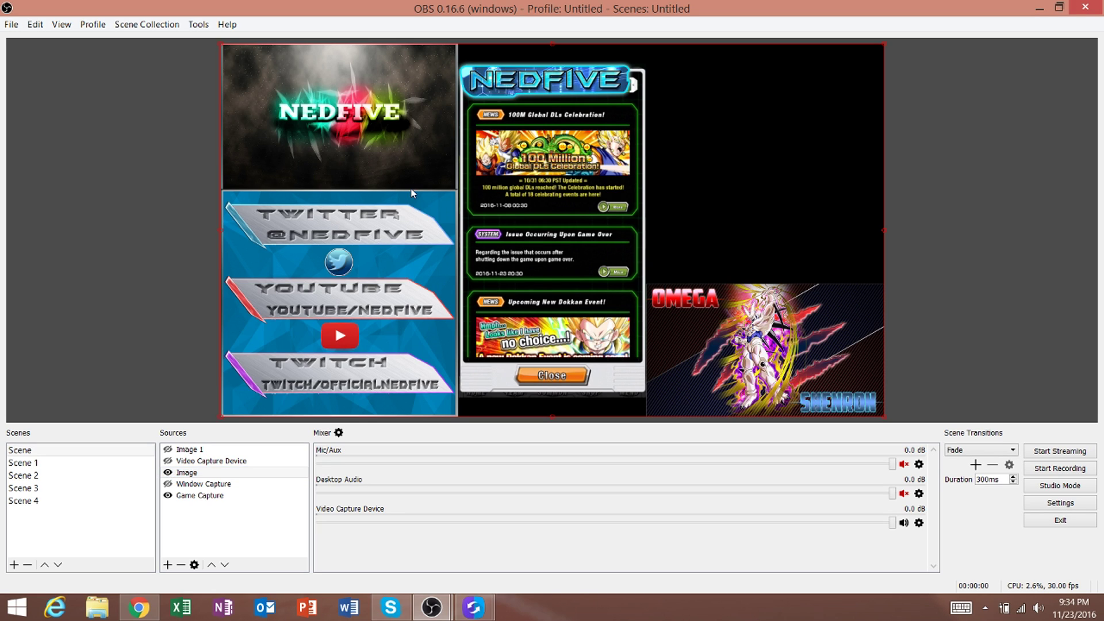
{"action": "key", "text": "Down"}
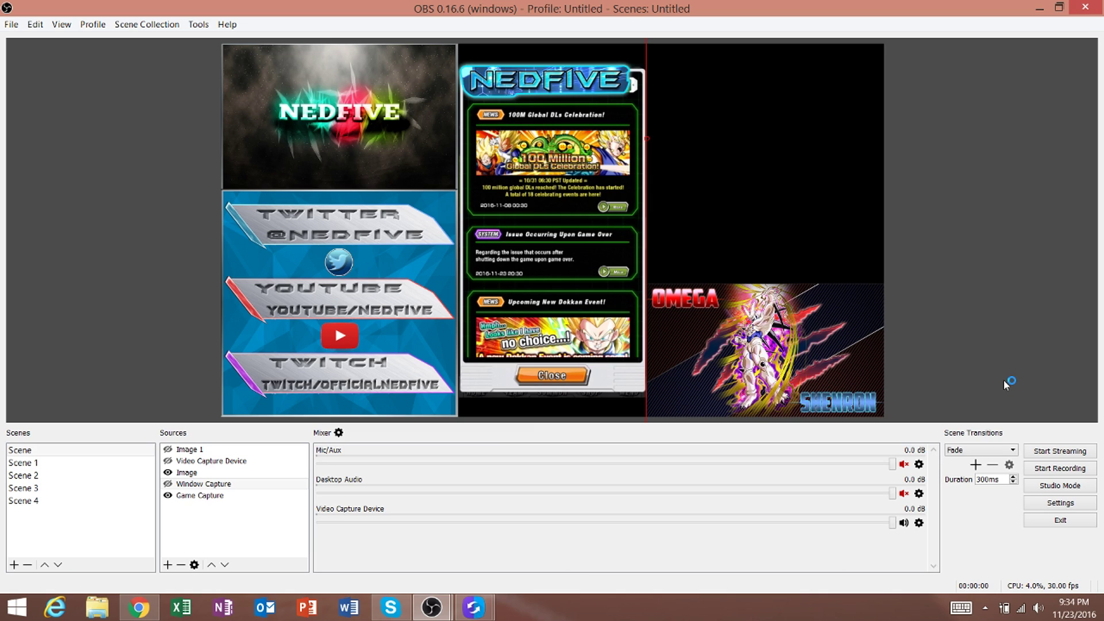
{"action": "right_click", "coordinate": [189, 510]}
{"action": "mouse_move", "coordinate": [204, 524]}
{"action": "left_click", "coordinate": [311, 517]}
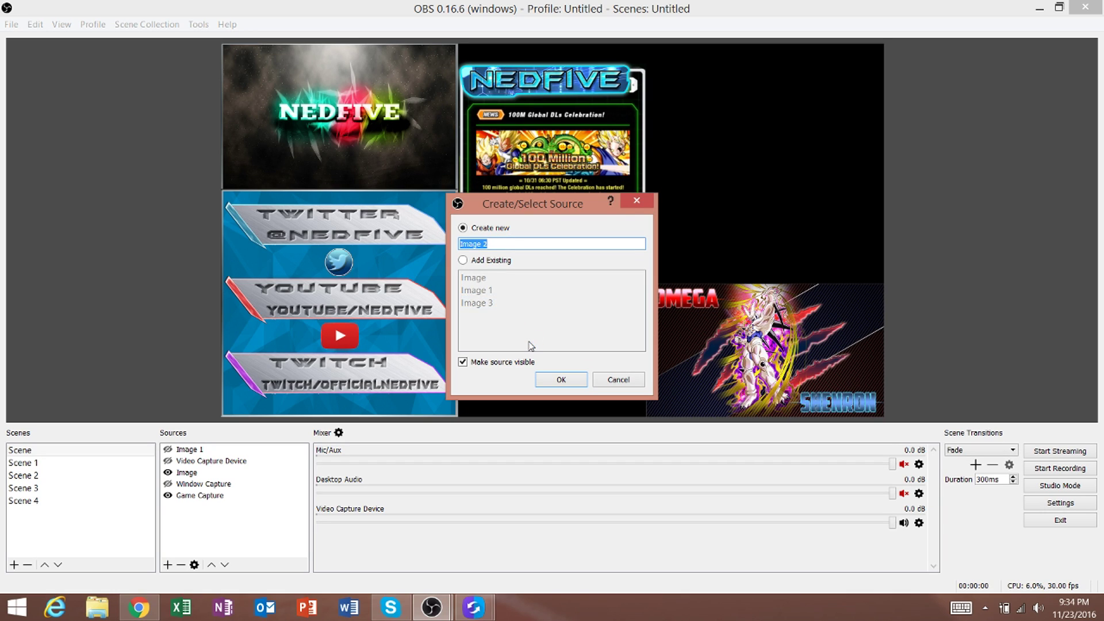
{"action": "left_click", "coordinate": [604, 386]}
- Make the Video Capture Device and Image 1 sources visible in the first scene
{"action": "left_click", "coordinate": [196, 495]}
{"action": "left_click", "coordinate": [811, 337]}
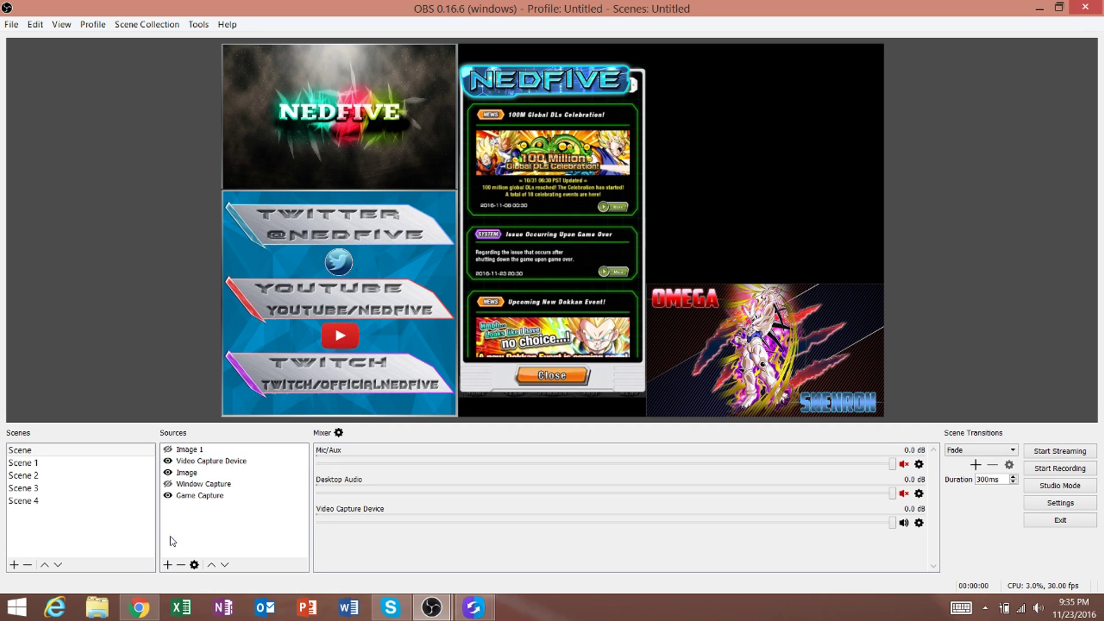
{"action": "left_click", "coordinate": [168, 450]}
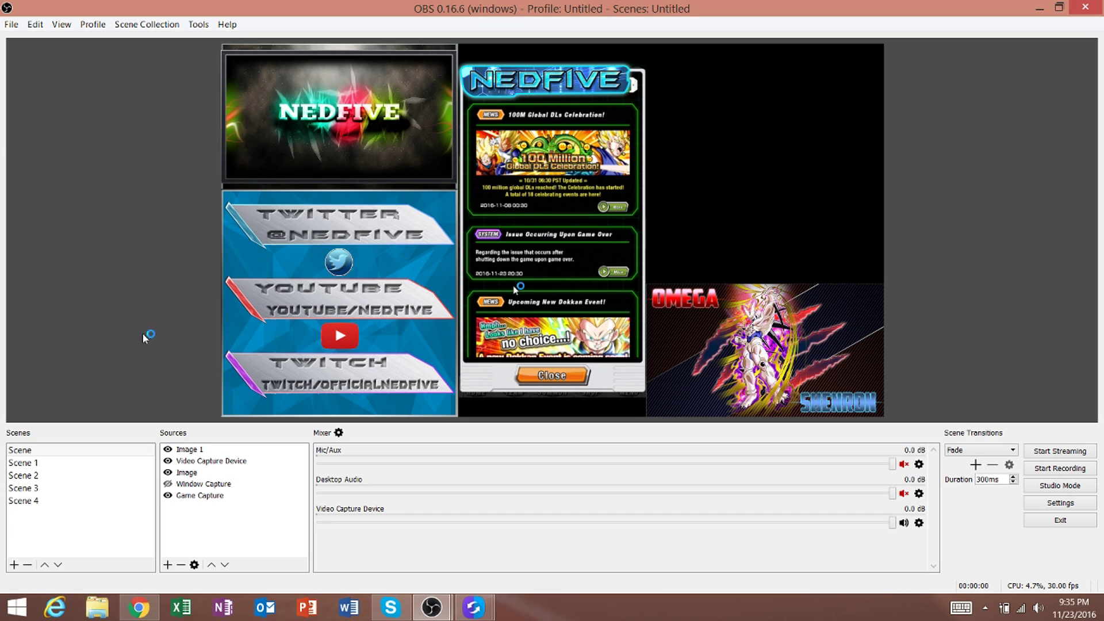
- Turn off Capture Cursor in the Game Capture source's properties and accept the change
{"action": "left_click", "coordinate": [473, 607]}
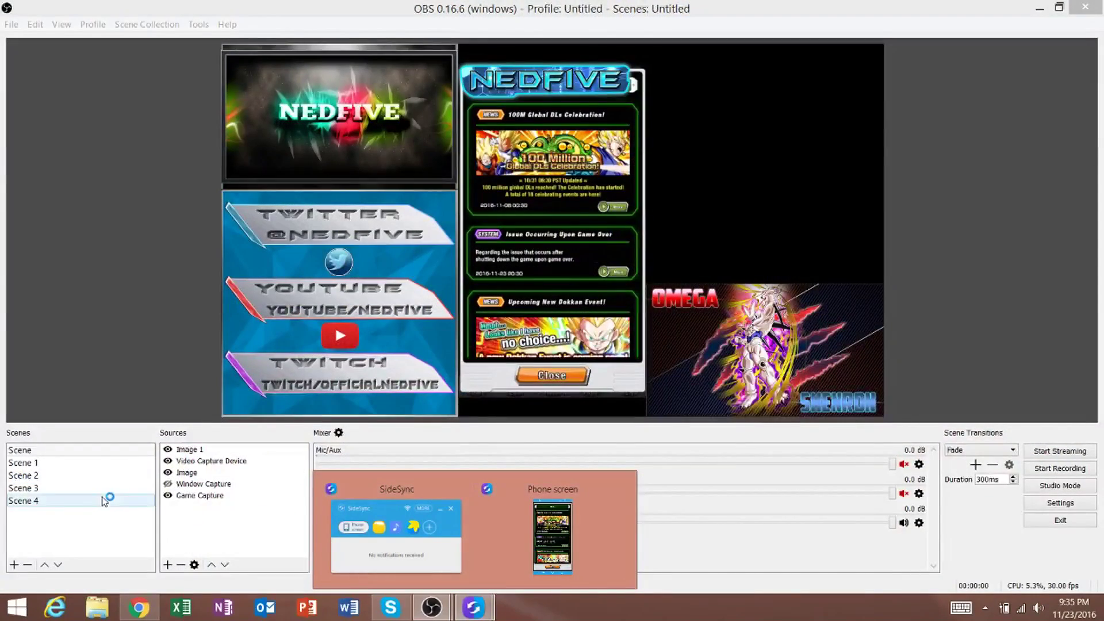
{"action": "left_click", "coordinate": [148, 270]}
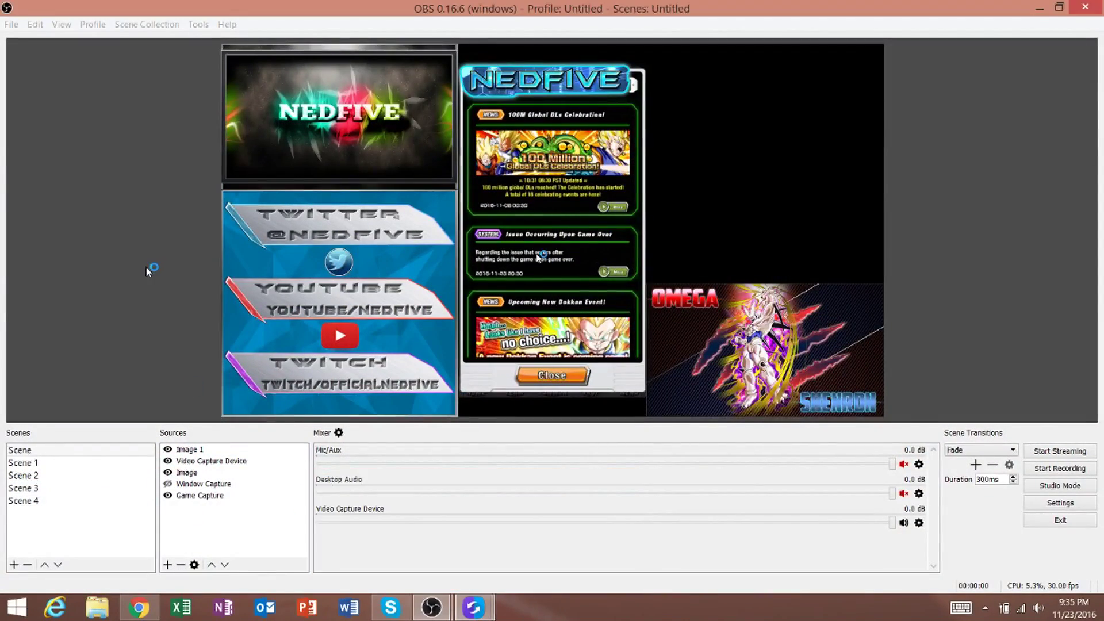
{"action": "left_click", "coordinate": [198, 495]}
{"action": "right_click", "coordinate": [199, 496]}
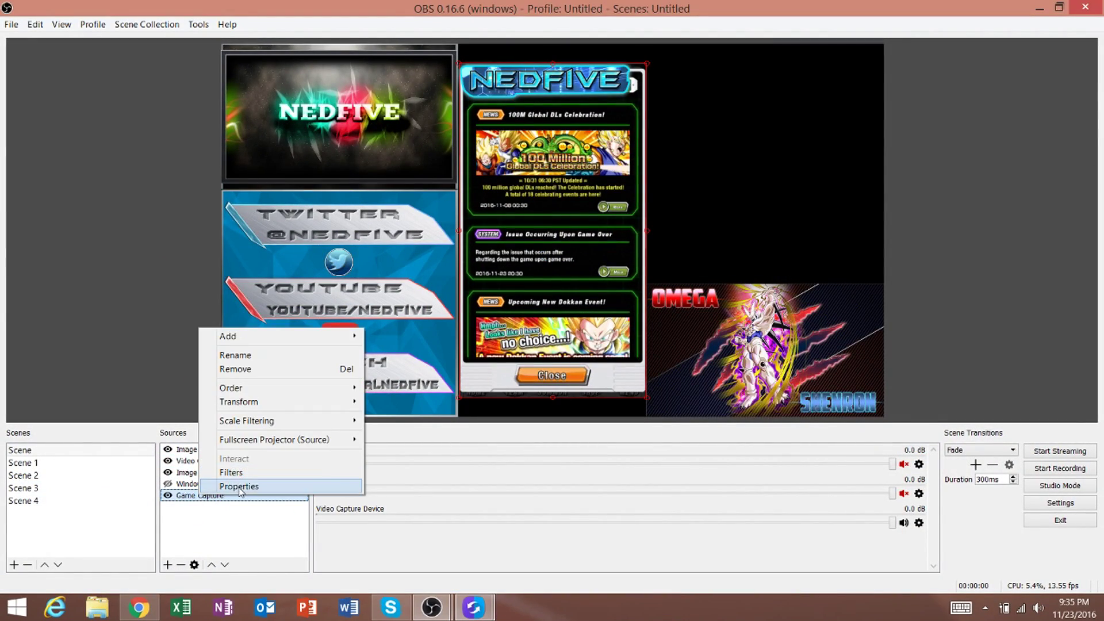
{"action": "left_click", "coordinate": [238, 486]}
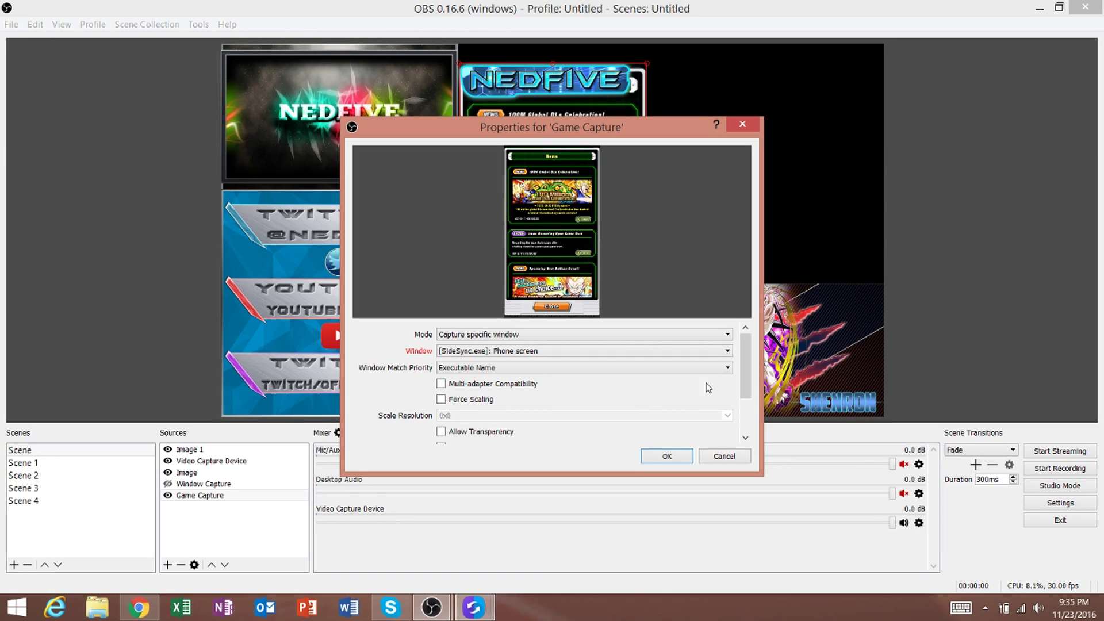
{"action": "left_click_drag", "start_coordinate": [744, 371], "coordinate": [748, 406]}
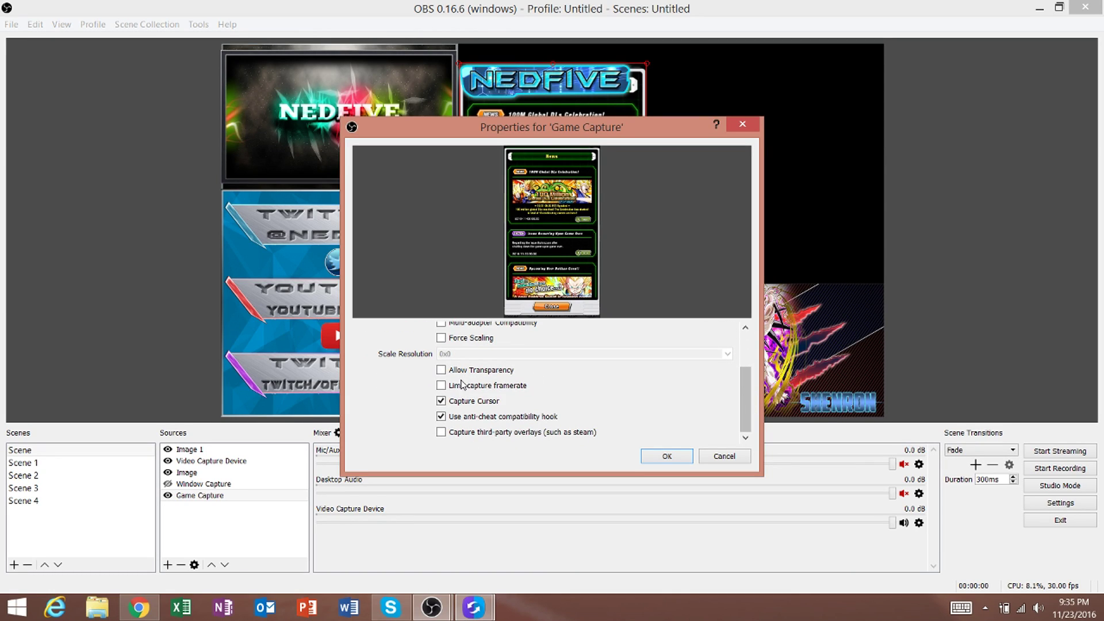
{"action": "left_click", "coordinate": [441, 401]}
{"action": "left_click", "coordinate": [666, 457]}
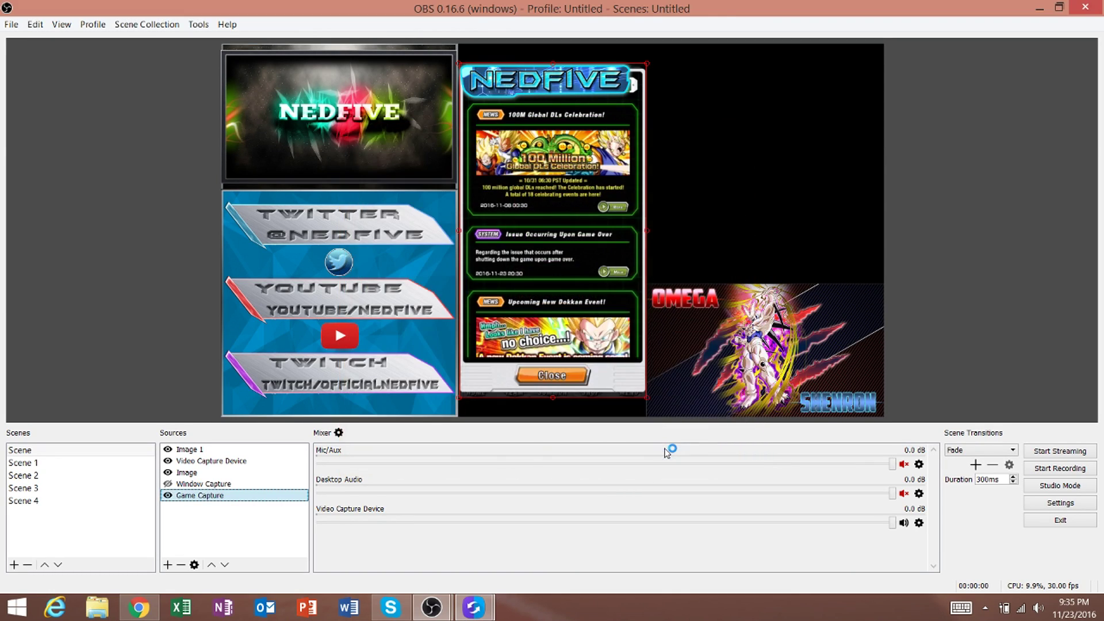
- Add a new Video Capture Device source to the first scene, keeping the default name
{"action": "left_click", "coordinate": [346, 171]}
{"action": "double_click", "coordinate": [228, 463]}
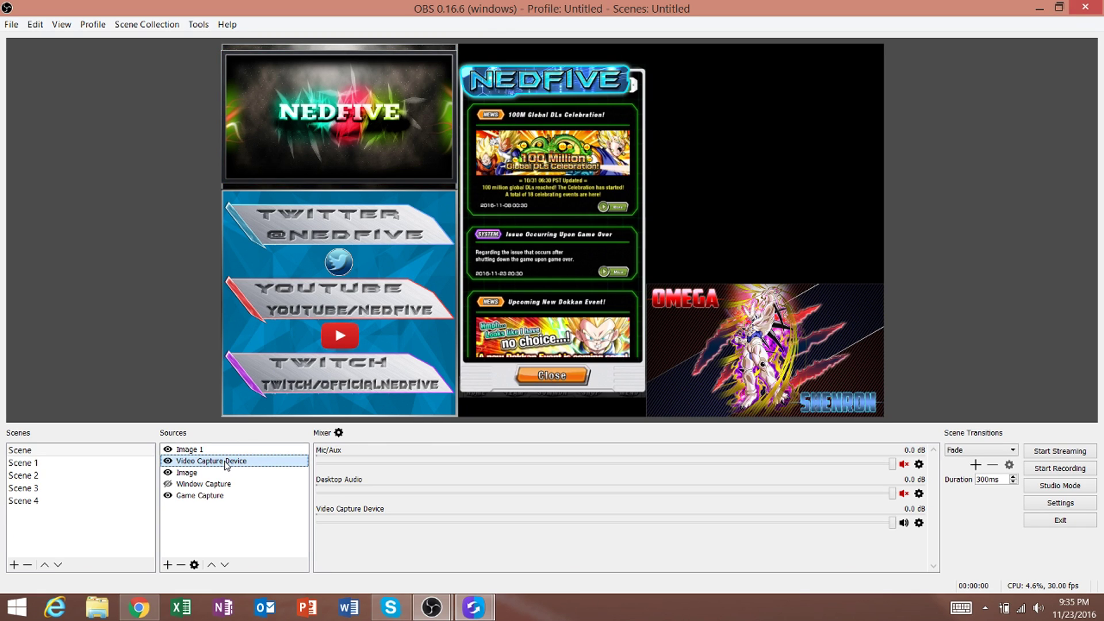
{"action": "right_click", "coordinate": [226, 465]}
{"action": "left_click", "coordinate": [209, 520]}
{"action": "right_click", "coordinate": [210, 520]}
{"action": "mouse_move", "coordinate": [237, 527]}
{"action": "left_click", "coordinate": [310, 576]}
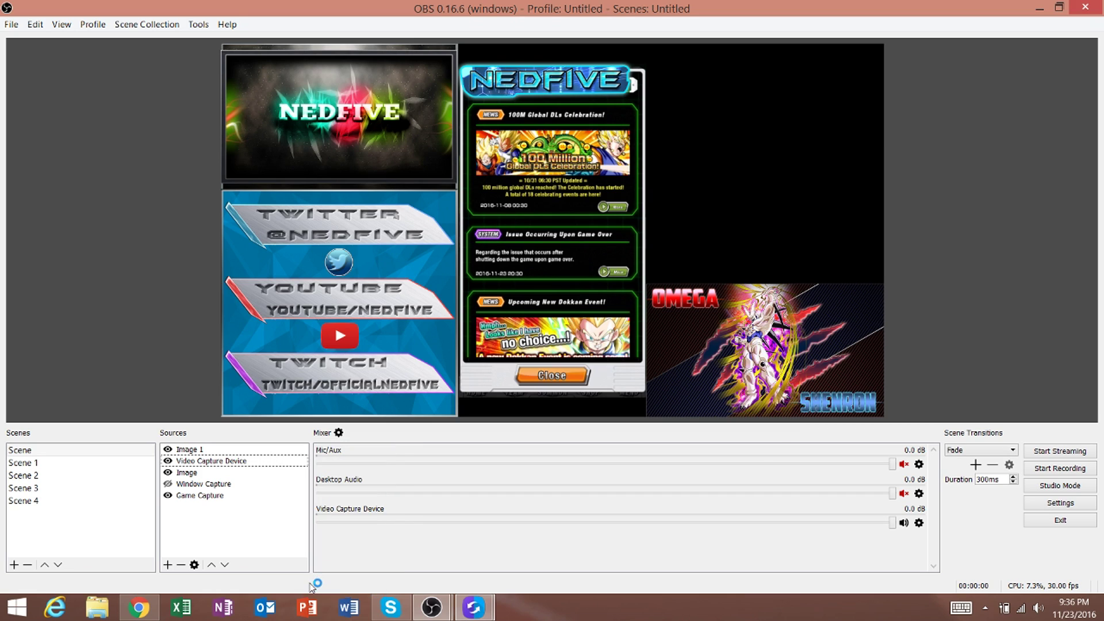
{"action": "left_click", "coordinate": [568, 380]}
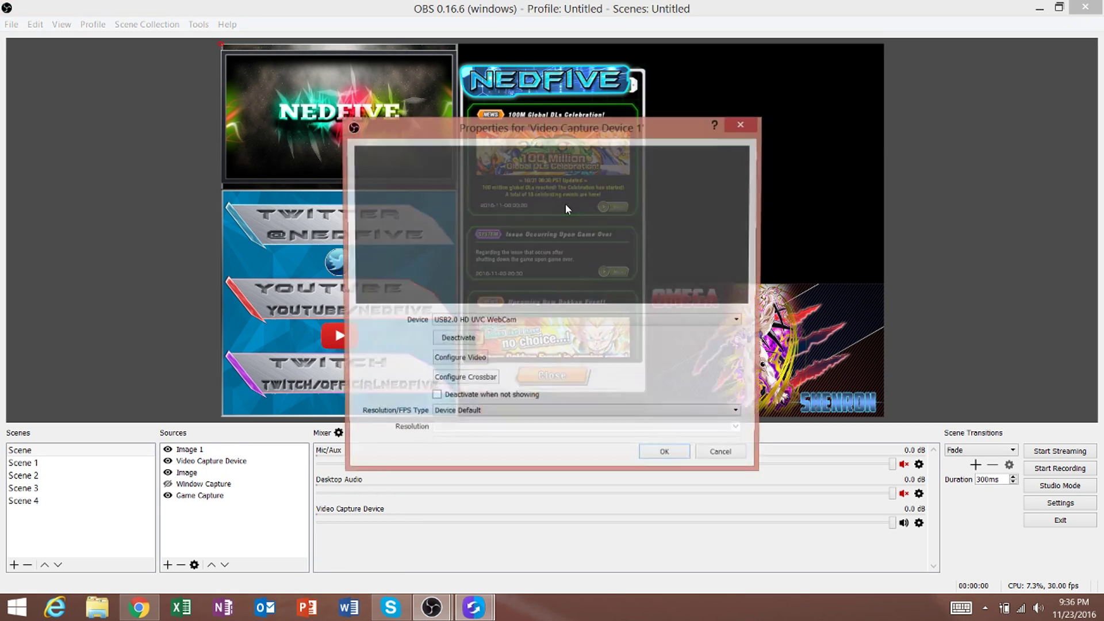
- Check the new source's available devices without changing its properties, and remove Video Capture Device 1 from the scene
{"action": "left_click", "coordinate": [558, 248]}
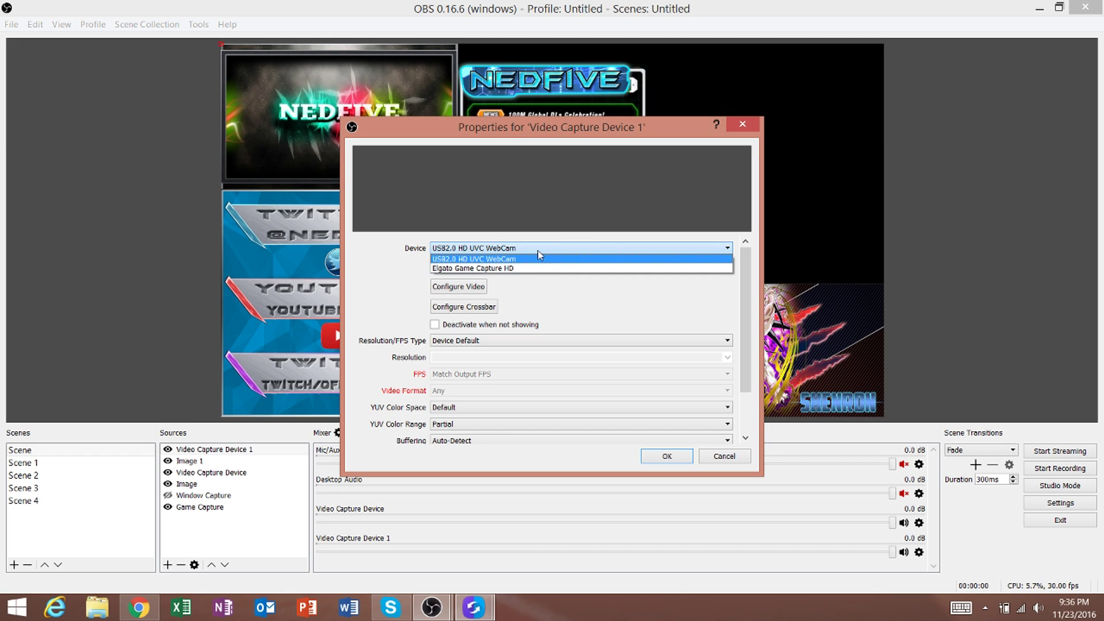
{"action": "left_click", "coordinate": [537, 251]}
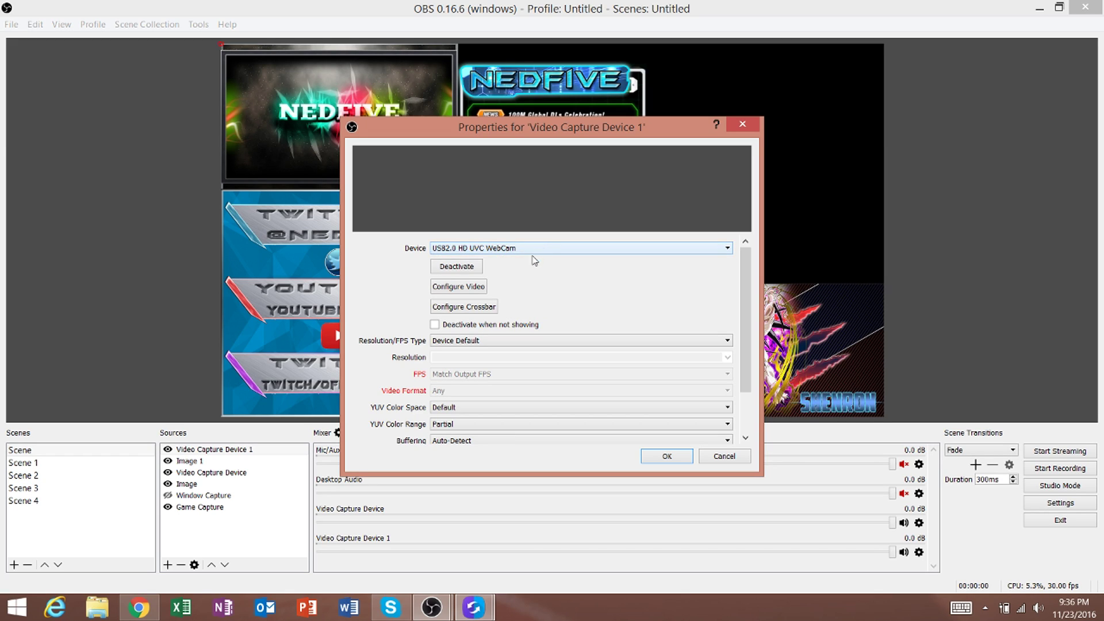
{"action": "left_click", "coordinate": [721, 457]}
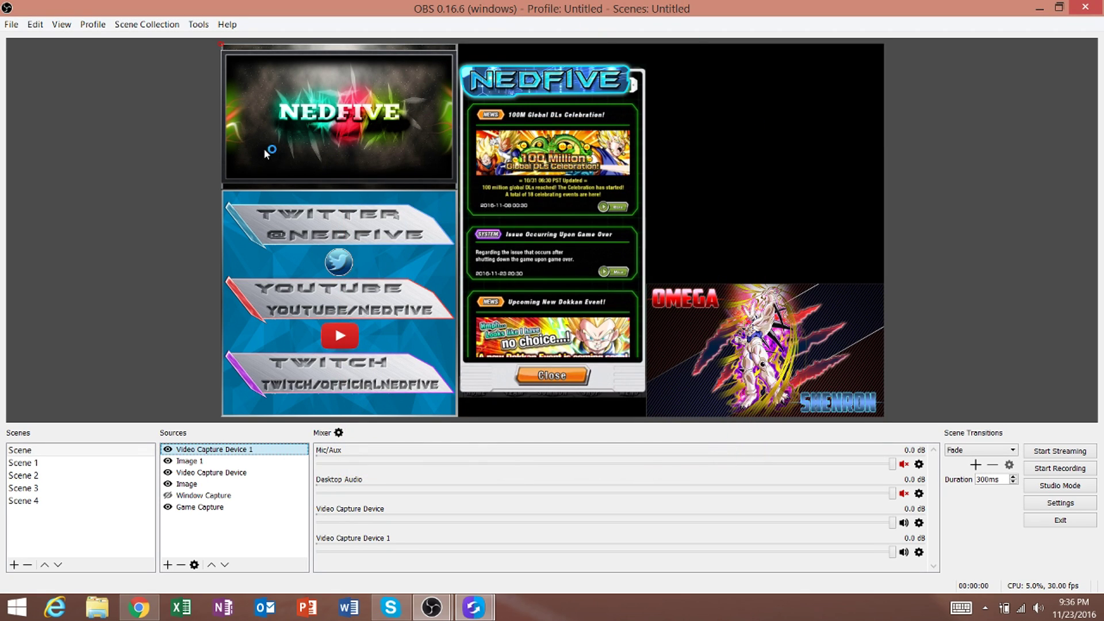
{"action": "left_click", "coordinate": [181, 565]}
{"action": "left_click", "coordinate": [598, 321]}
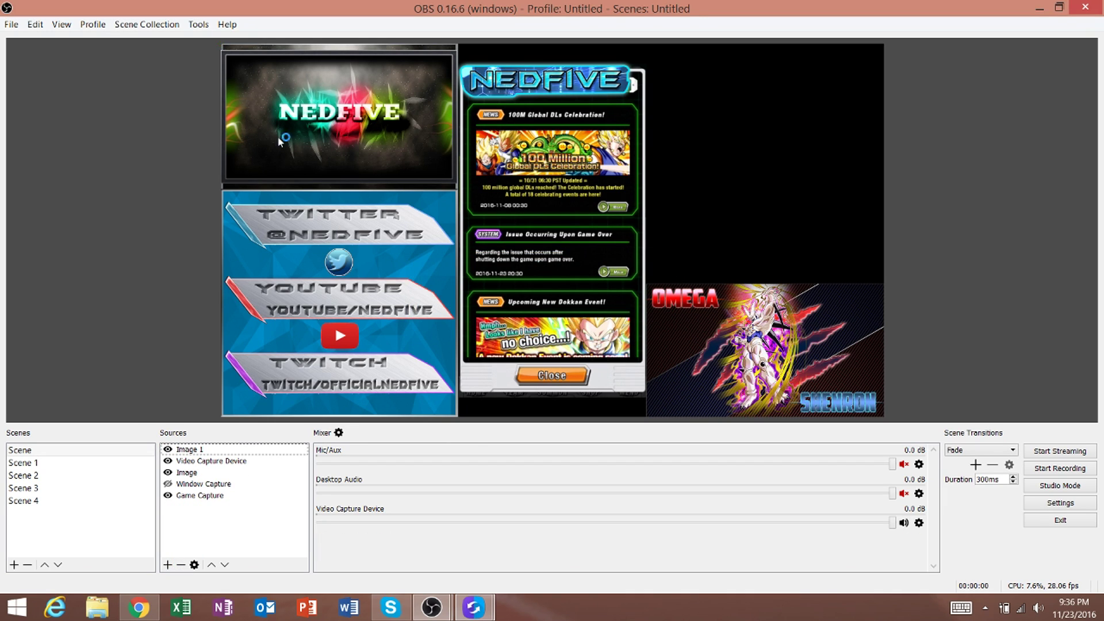
- Make the hidden Window Capture source visible in the first scene
{"action": "left_click", "coordinate": [167, 486]}
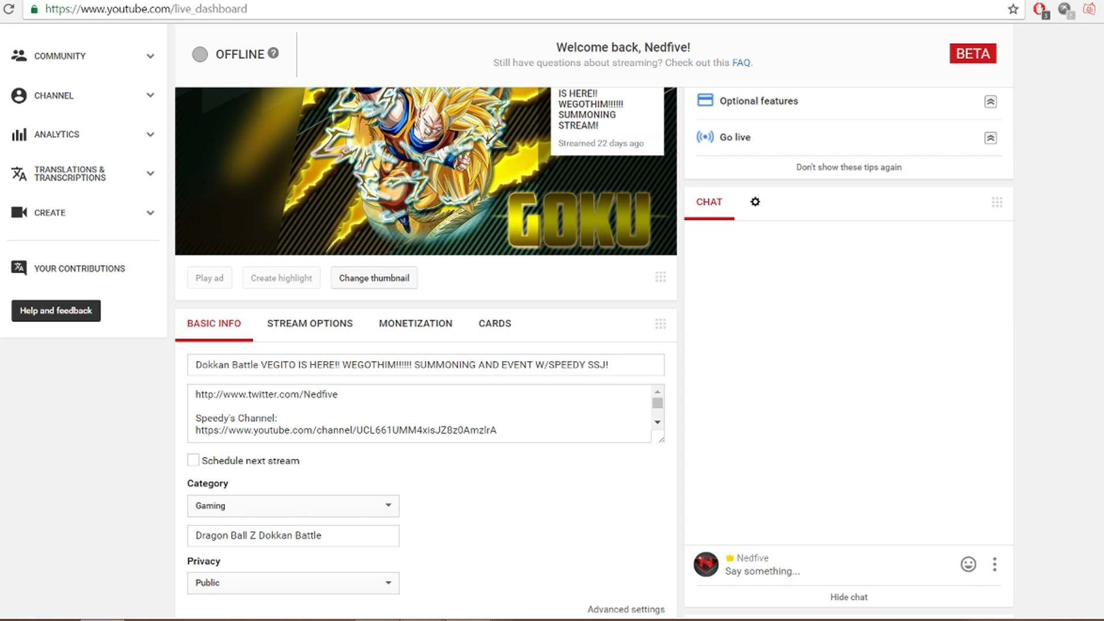
- Examine the basic info, encoder setup, analytics, sharing and chat sections of the YouTube live dashboard in Chrome
{"action": "scroll", "coordinate": [552, 322], "scroll_direction": "up", "scroll_amount": 3}
{"action": "scroll", "coordinate": [552, 322], "scroll_direction": "down", "scroll_amount": 5}
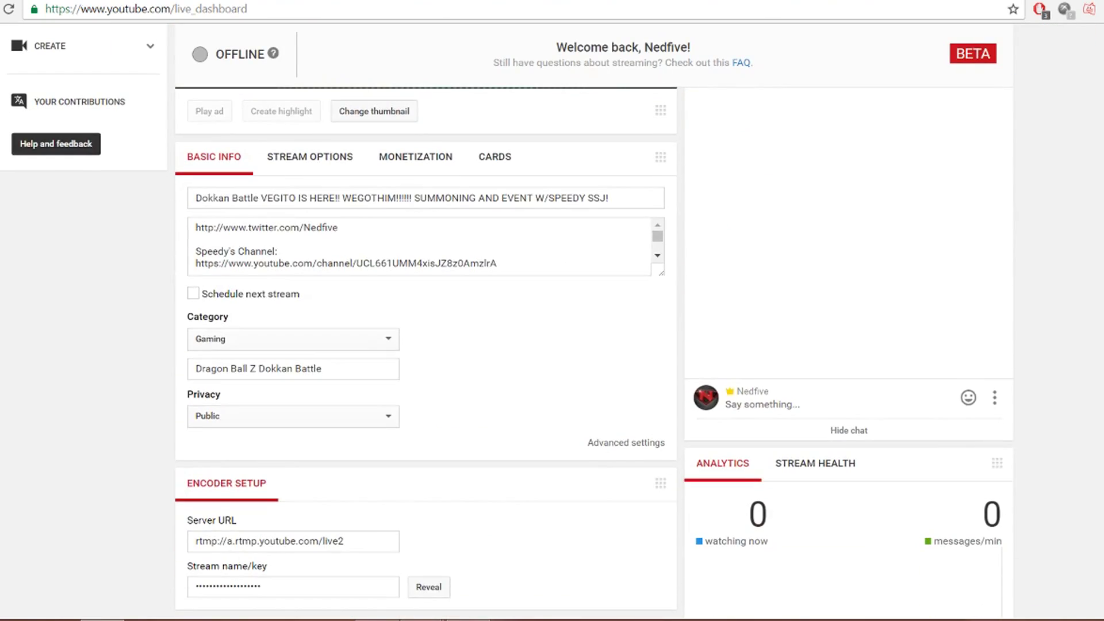
{"action": "scroll", "coordinate": [552, 322], "scroll_direction": "down", "scroll_amount": 3}
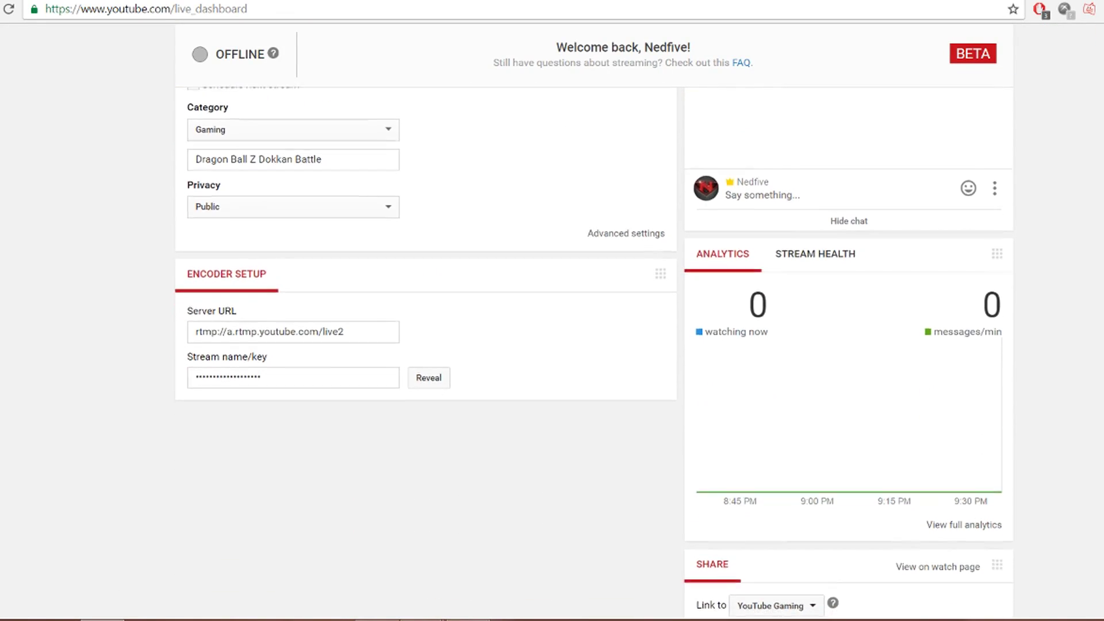
{"action": "scroll", "coordinate": [552, 322], "scroll_direction": "up", "scroll_amount": 6}
{"action": "scroll", "coordinate": [552, 322], "scroll_direction": "down", "scroll_amount": 4}
{"action": "scroll", "coordinate": [552, 322], "scroll_direction": "up", "scroll_amount": 2}
{"action": "scroll", "coordinate": [552, 322], "scroll_direction": "down", "scroll_amount": 3}
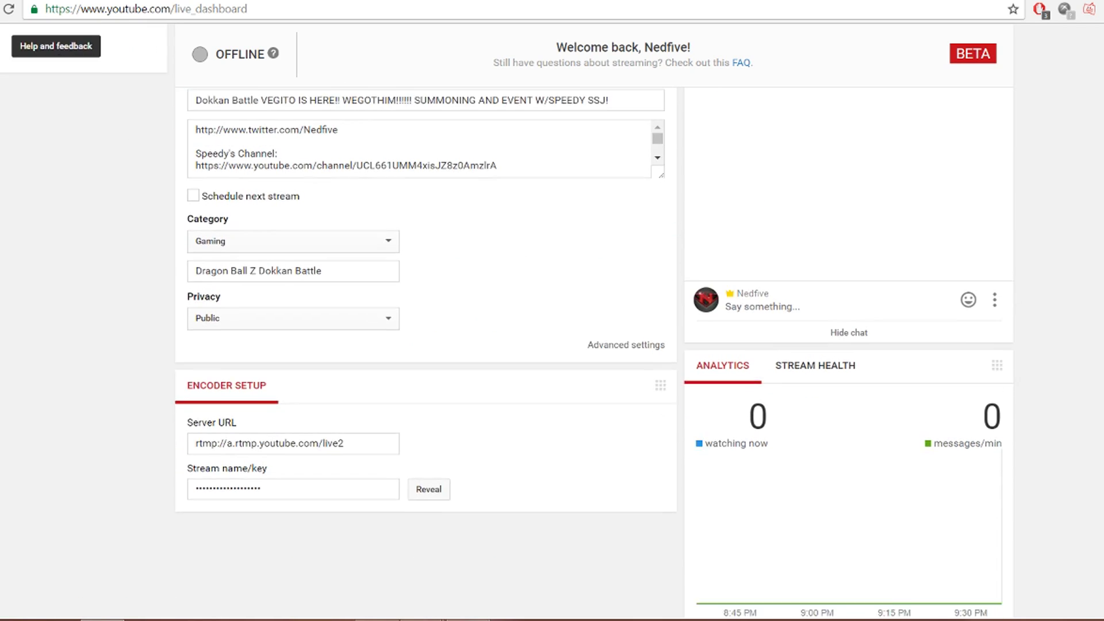
{"action": "scroll", "coordinate": [552, 322], "scroll_direction": "down", "scroll_amount": 2}
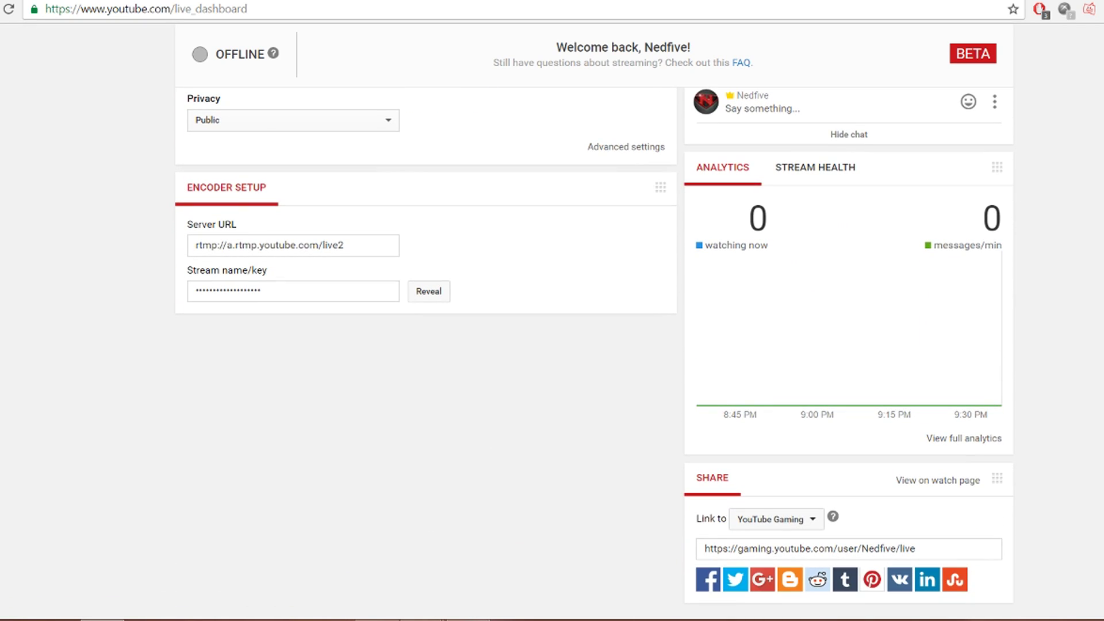
{"action": "scroll", "coordinate": [552, 322], "scroll_direction": "up", "scroll_amount": 5}
{"action": "scroll", "coordinate": [552, 322], "scroll_direction": "up", "scroll_amount": 3}
{"action": "scroll", "coordinate": [552, 322], "scroll_direction": "down", "scroll_amount": 1}
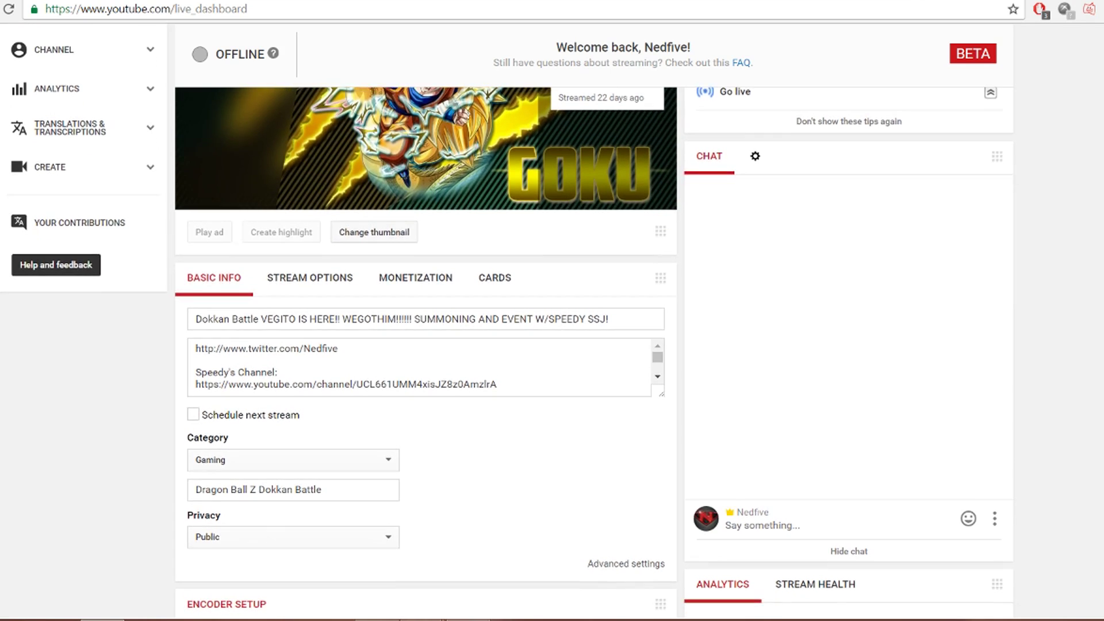
- Pop out the YouTube live chat into its own window and switch back to OBS
{"action": "left_click", "coordinate": [998, 510]}
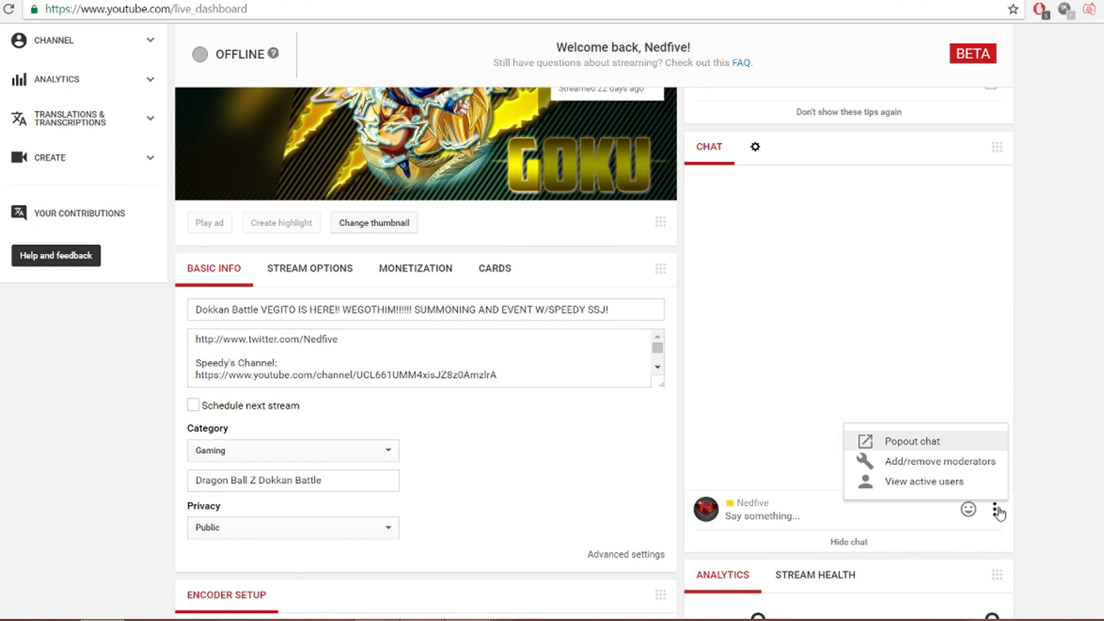
{"action": "left_click", "coordinate": [898, 449]}
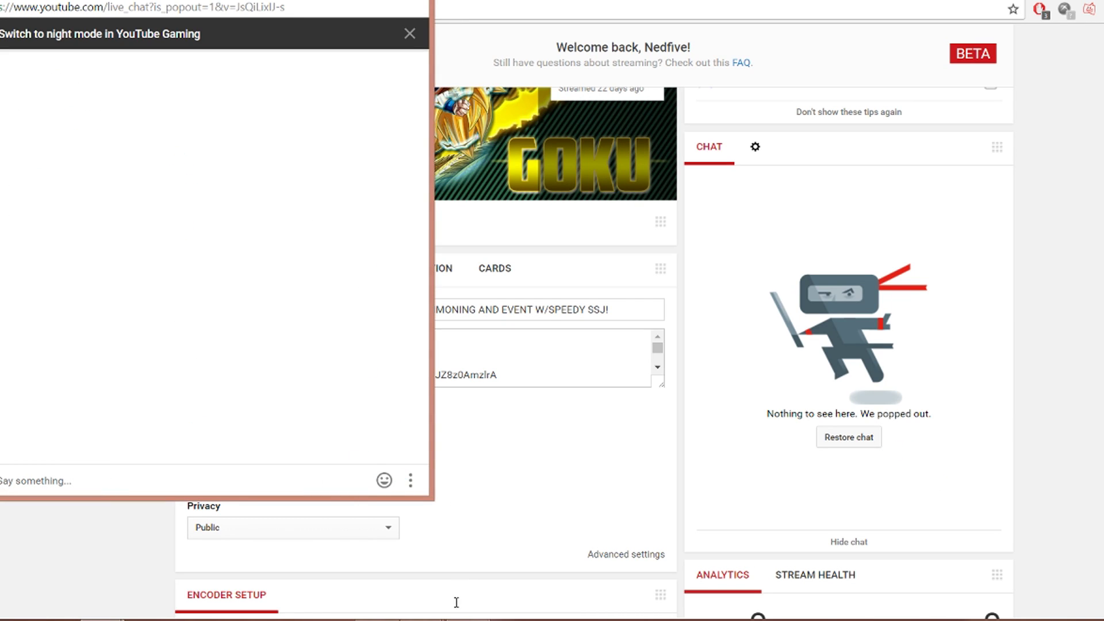
{"action": "left_click", "coordinate": [423, 618]}
{"action": "left_click", "coordinate": [458, 558]}
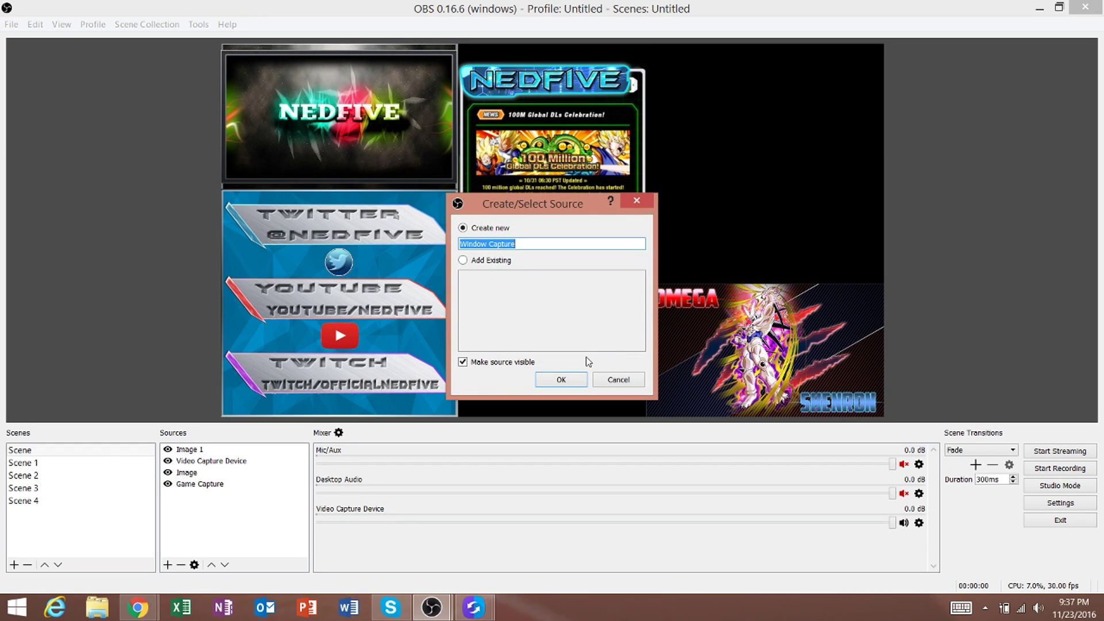
- Replace the old Window Capture source with a new one, default name kept, capturing [chrome.exe]: YouTube - Google Chrome
{"action": "left_click", "coordinate": [557, 380]}
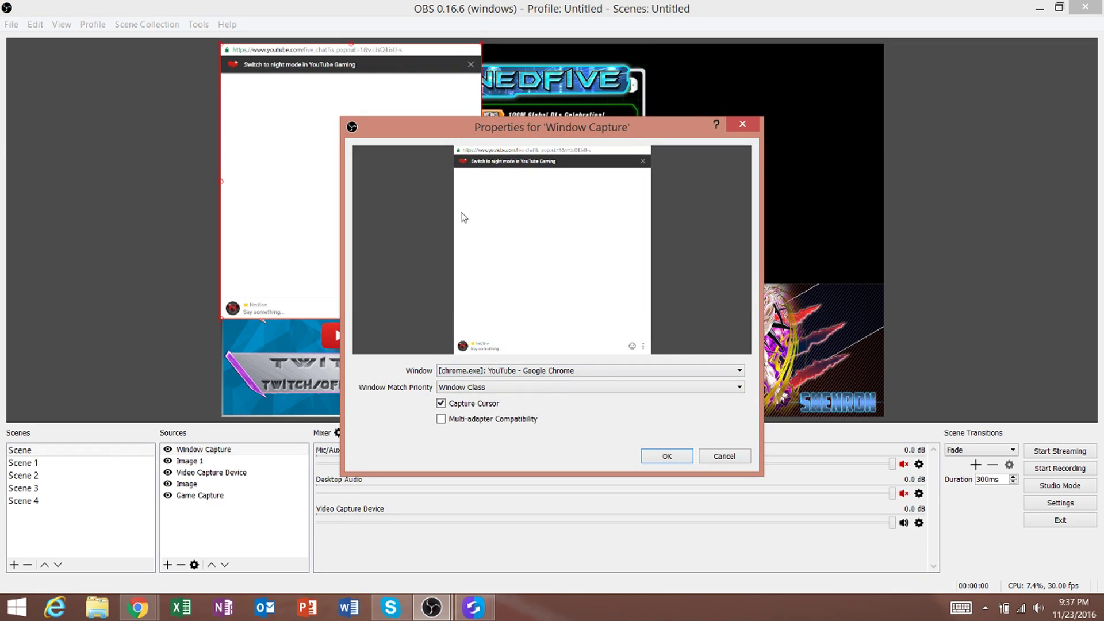
{"action": "left_click", "coordinate": [572, 374]}
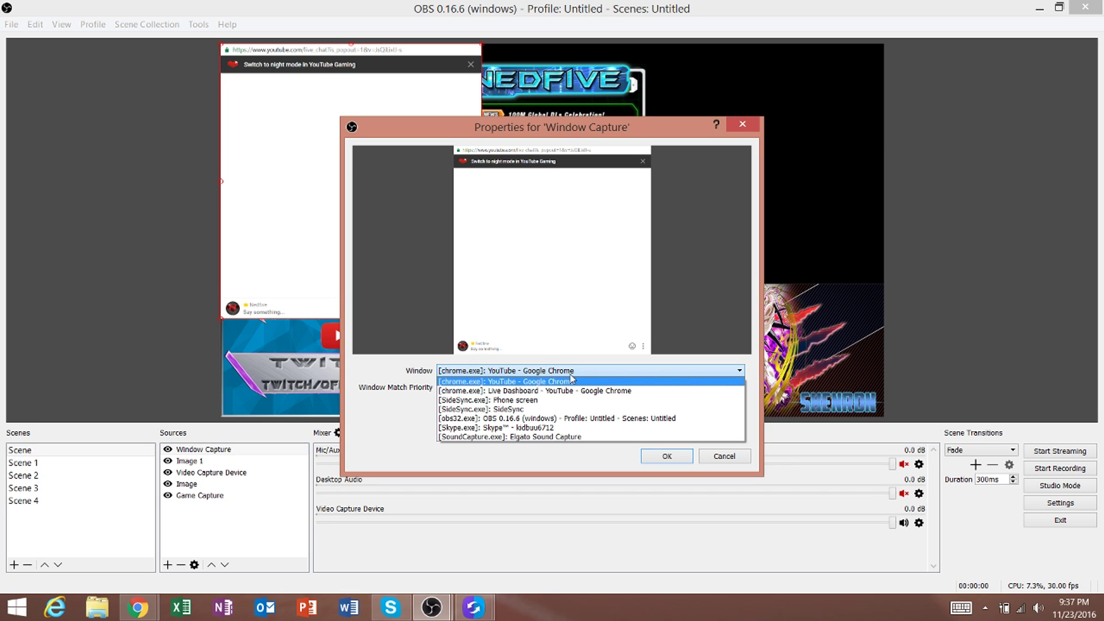
{"action": "left_click", "coordinate": [572, 381]}
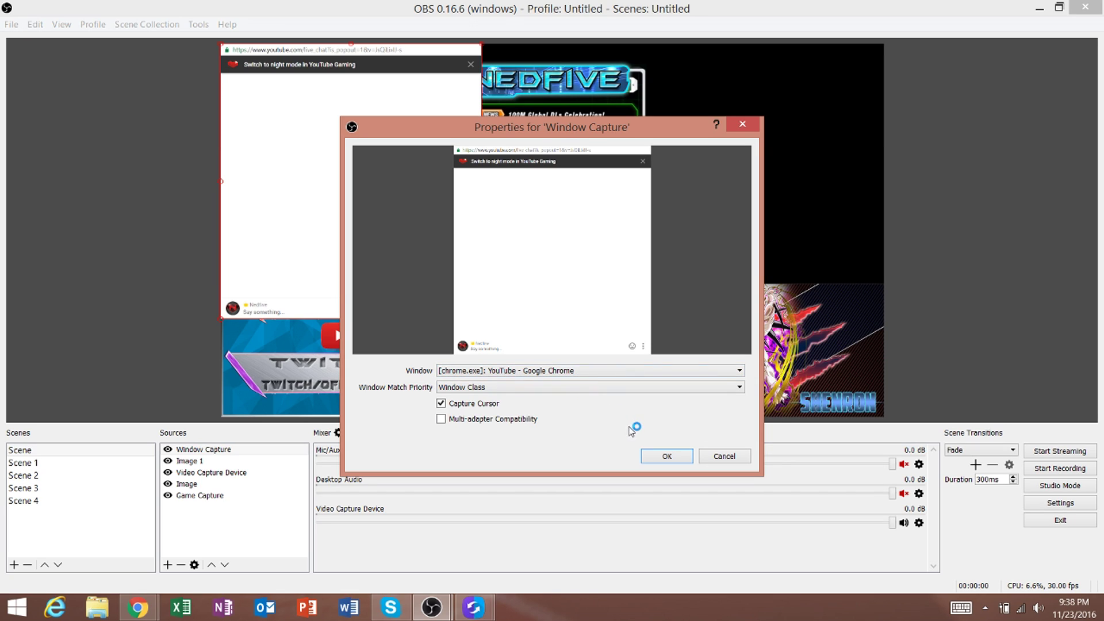
{"action": "left_click", "coordinate": [656, 454]}
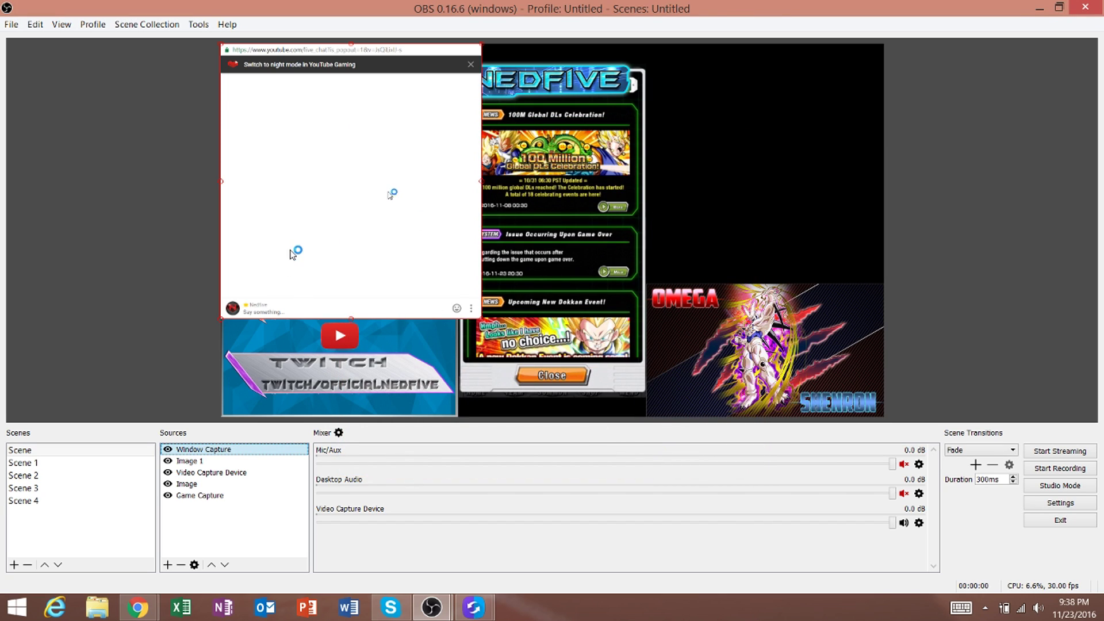
- Move the captured chat window into the empty area directly above the Omega Shenron artwork, keeping its Window Capture source selected
{"action": "left_click_drag", "start_coordinate": [306, 209], "coordinate": [420, 204]}
{"action": "left_click_drag", "start_coordinate": [664, 234], "coordinate": [735, 175]}
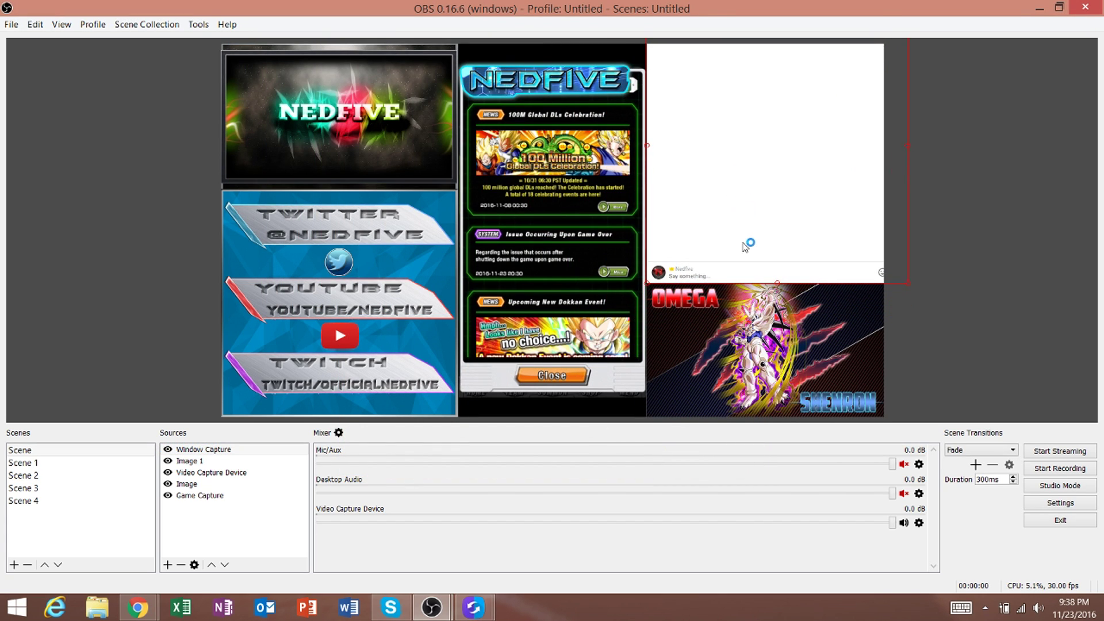
{"action": "left_click", "coordinate": [199, 449]}
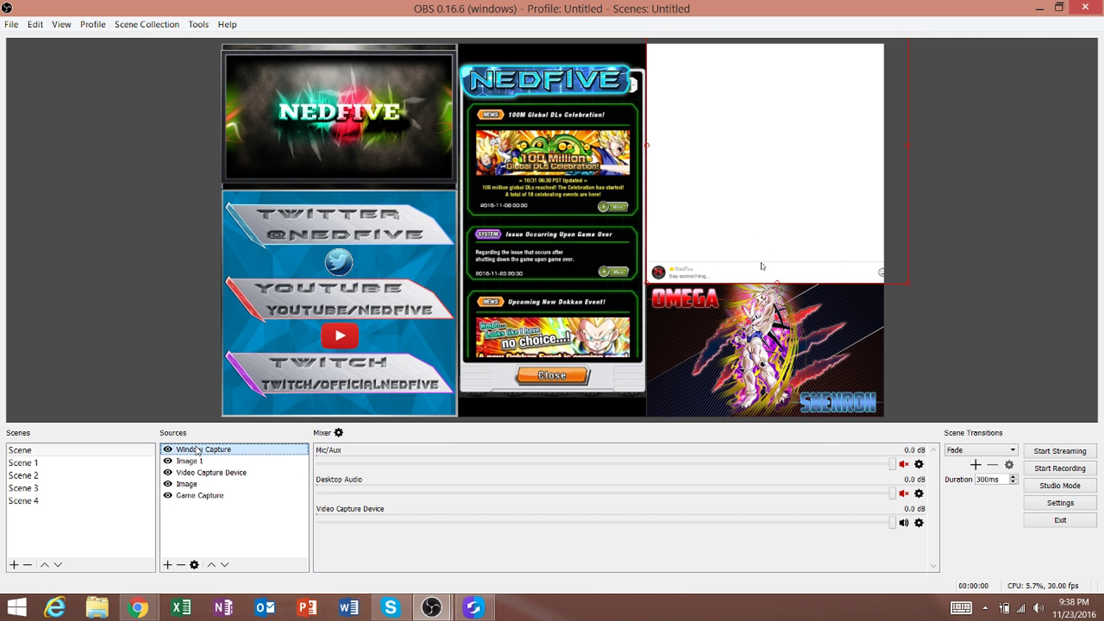
- Reorder the sources so that the Window Capture sits directly above Game Capture and below both images and the webcam
{"action": "left_click", "coordinate": [224, 564]}
{"action": "left_click", "coordinate": [224, 564]}
{"action": "left_click", "coordinate": [224, 564]}
{"action": "left_click", "coordinate": [225, 565]}
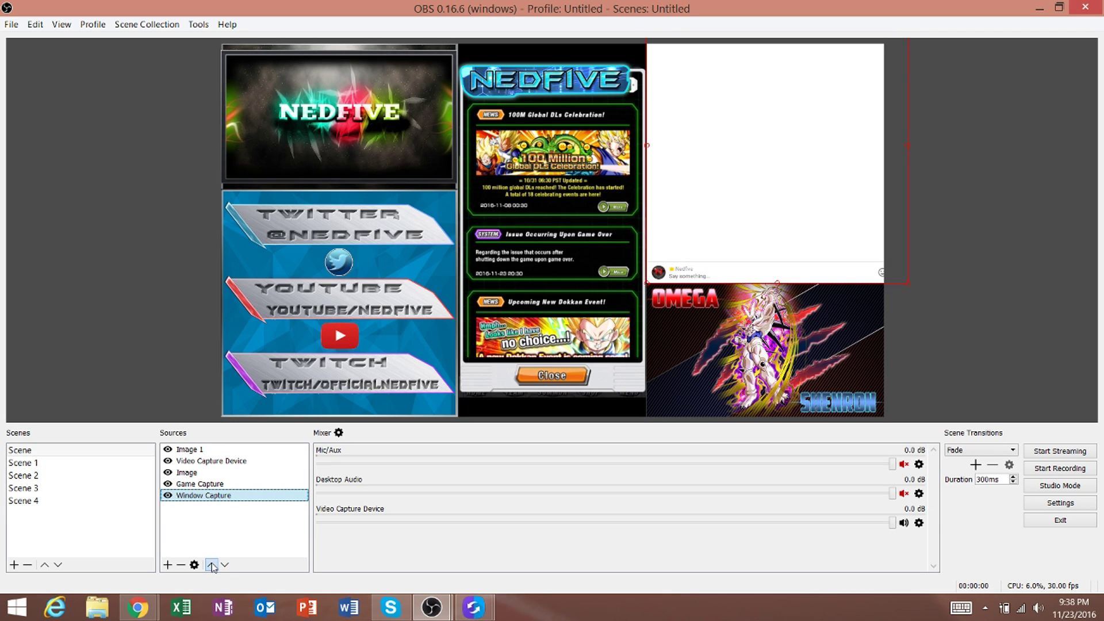
{"action": "left_click", "coordinate": [212, 564]}
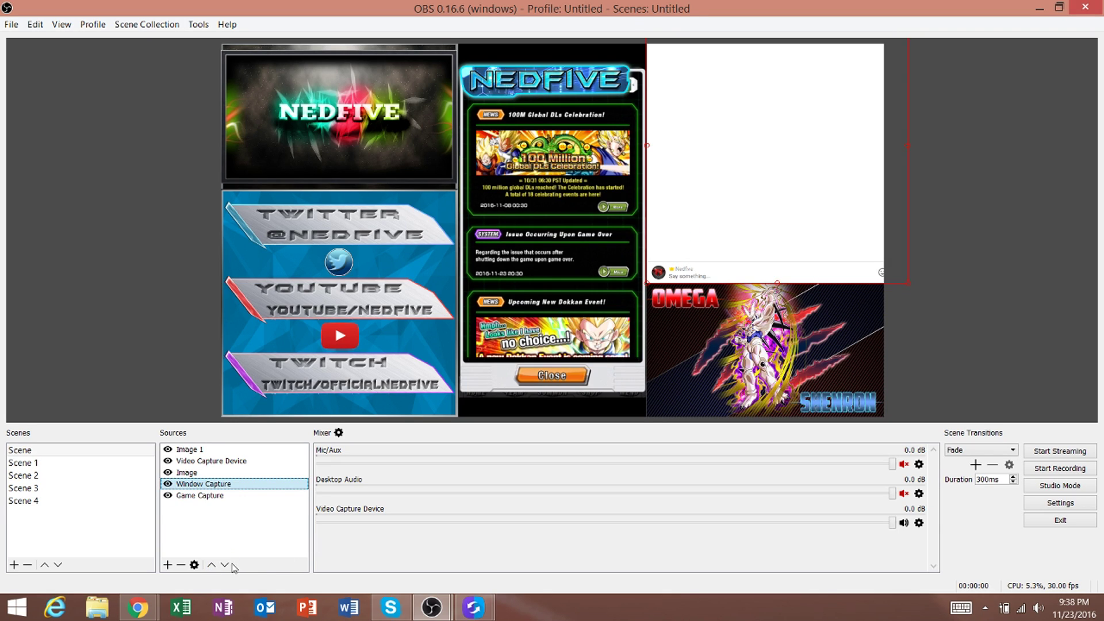
- Shift the captured chat down and enlarge it slightly so its message box is hidden behind the Omega Shenron artwork
{"action": "left_click", "coordinate": [747, 208]}
{"action": "mouse_move", "coordinate": [747, 204]}
{"action": "left_mouse_down"}
{"action": "mouse_move", "coordinate": [752, 187]}
{"action": "mouse_move", "coordinate": [749, 206]}
{"action": "left_mouse_up"}
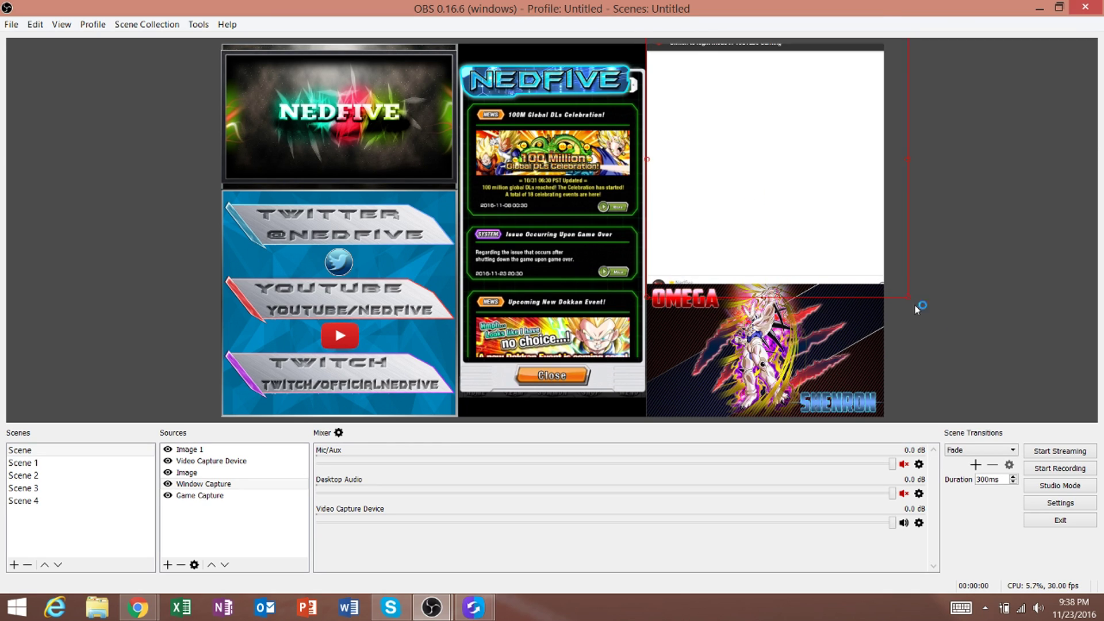
{"action": "left_click_drag", "start_coordinate": [908, 297], "coordinate": [916, 305]}
{"action": "left_click_drag", "start_coordinate": [837, 193], "coordinate": [836, 199]}
{"action": "mouse_move", "coordinate": [474, 607]}
{"action": "mouse_move", "coordinate": [397, 529]}
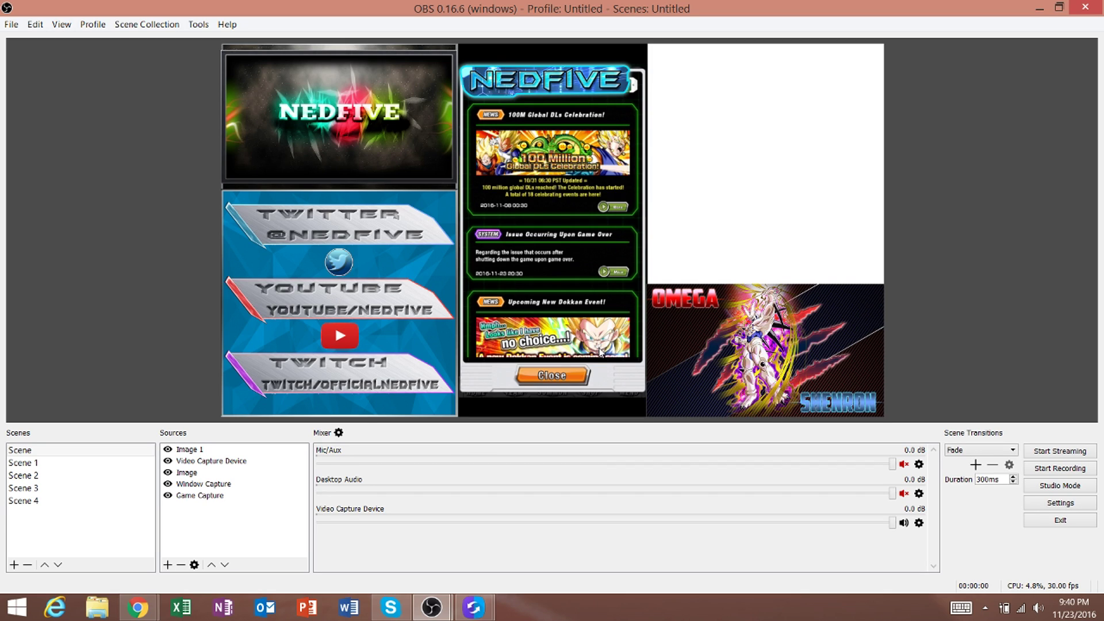
{"action": "left_click", "coordinate": [184, 465]}
{"action": "left_click", "coordinate": [195, 565]}
{"action": "left_click", "coordinate": [218, 524]}
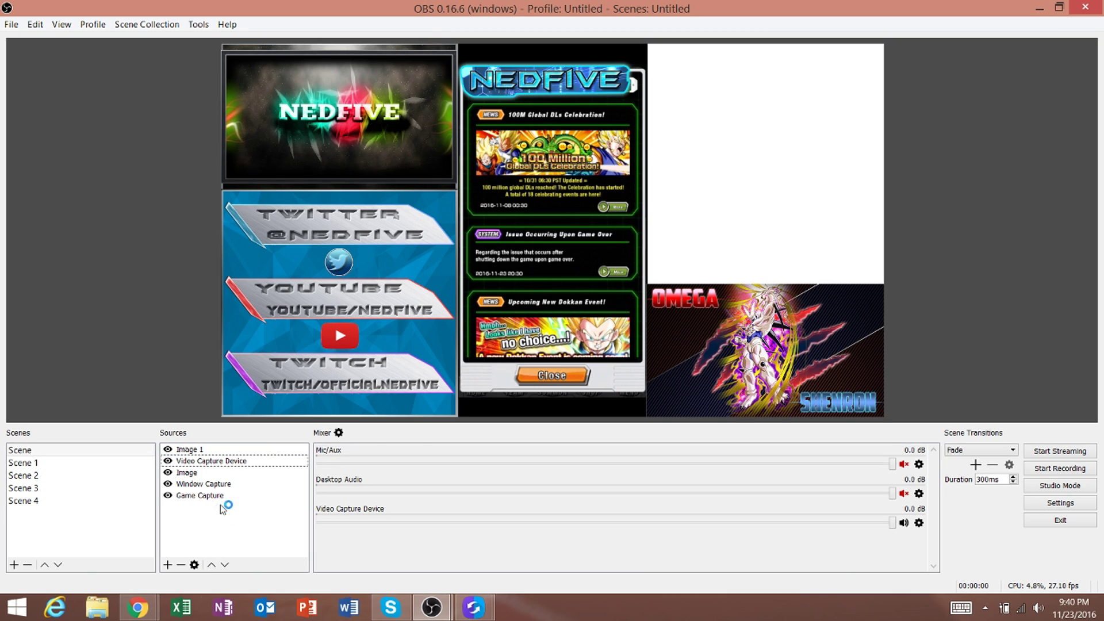
- Open the stream settings and review the service and server choices for YouTube / YouTube Gaming
{"action": "left_click", "coordinate": [1072, 504]}
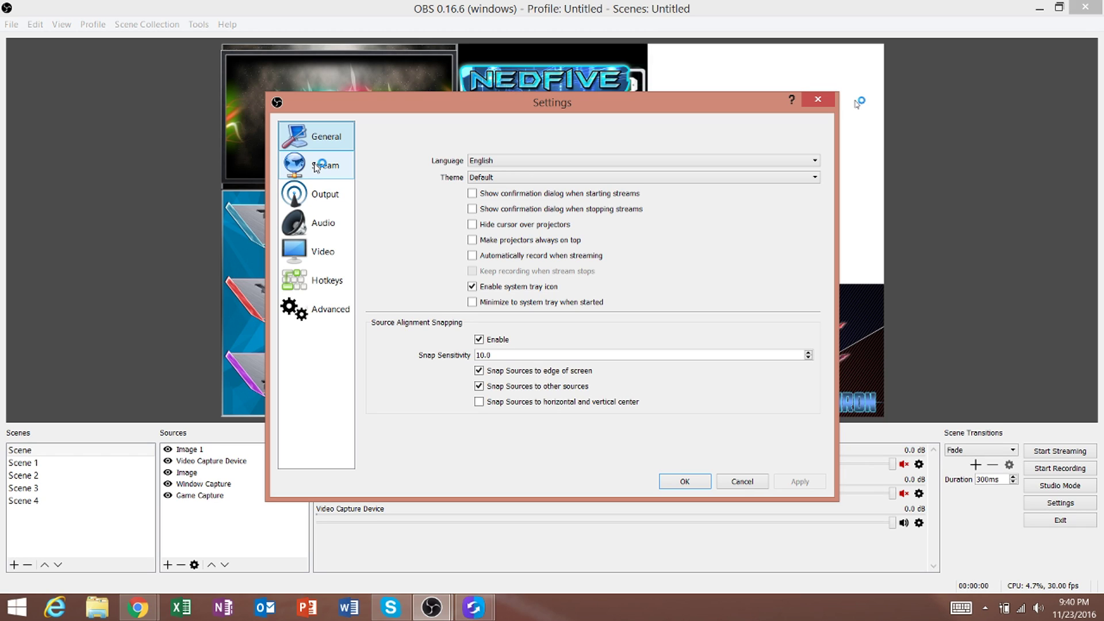
{"action": "left_click", "coordinate": [316, 166]}
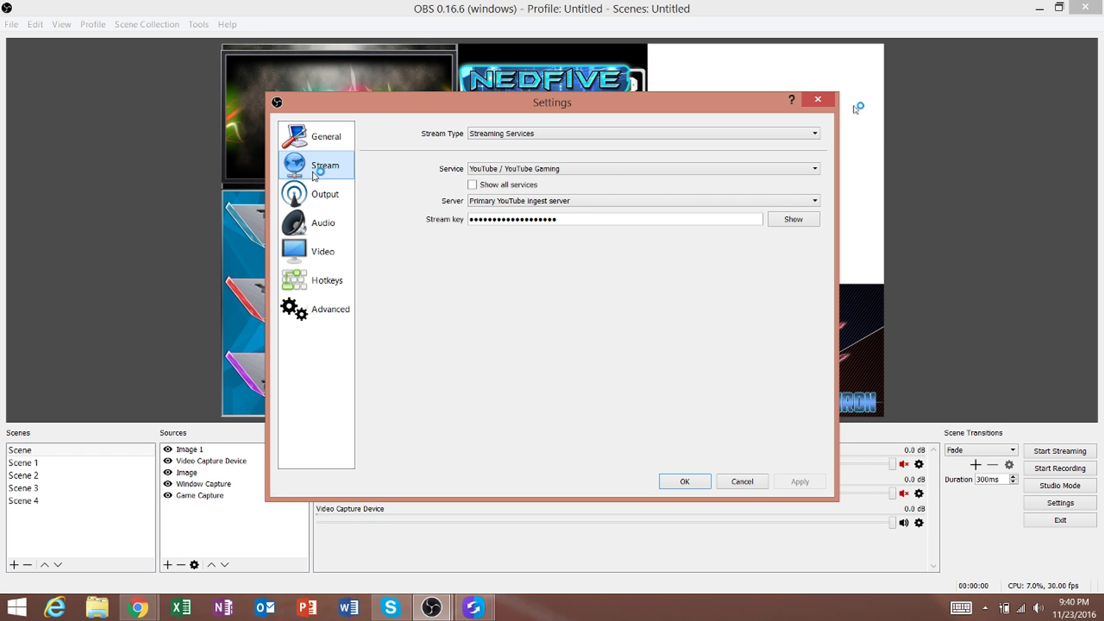
{"action": "left_click", "coordinate": [504, 169]}
{"action": "left_click", "coordinate": [504, 185]}
{"action": "left_click", "coordinate": [509, 201]}
{"action": "left_click", "coordinate": [513, 211]}
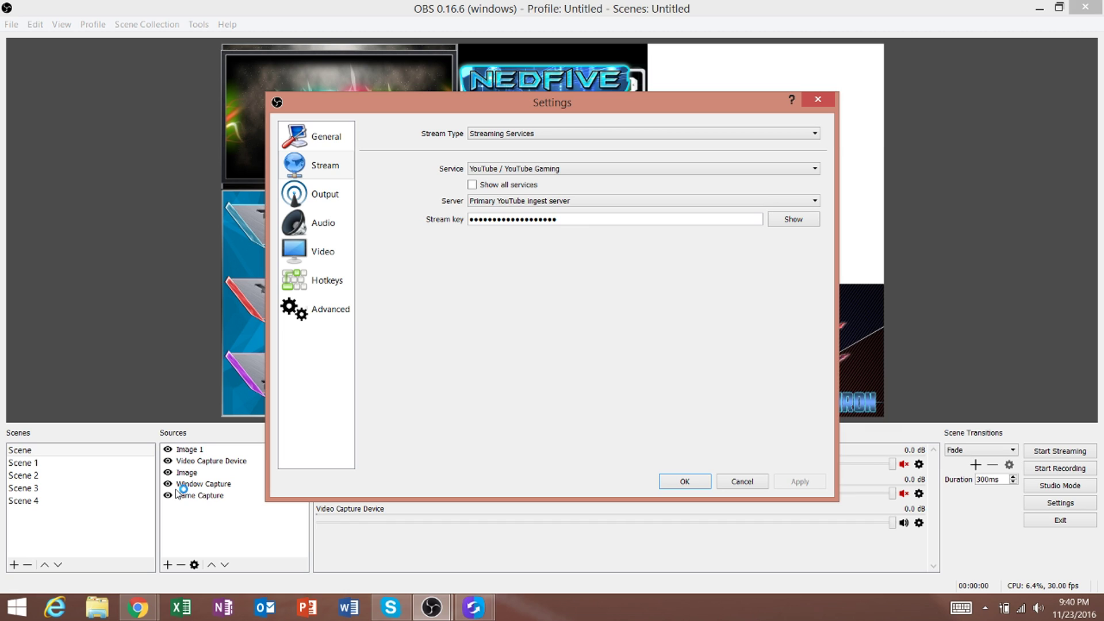
- Switch to the YouTube live dashboard in Chrome, find the stream key field in the encoder setup, and return to OBS
{"action": "left_click", "coordinate": [138, 606]}
{"action": "left_click", "coordinate": [80, 534]}
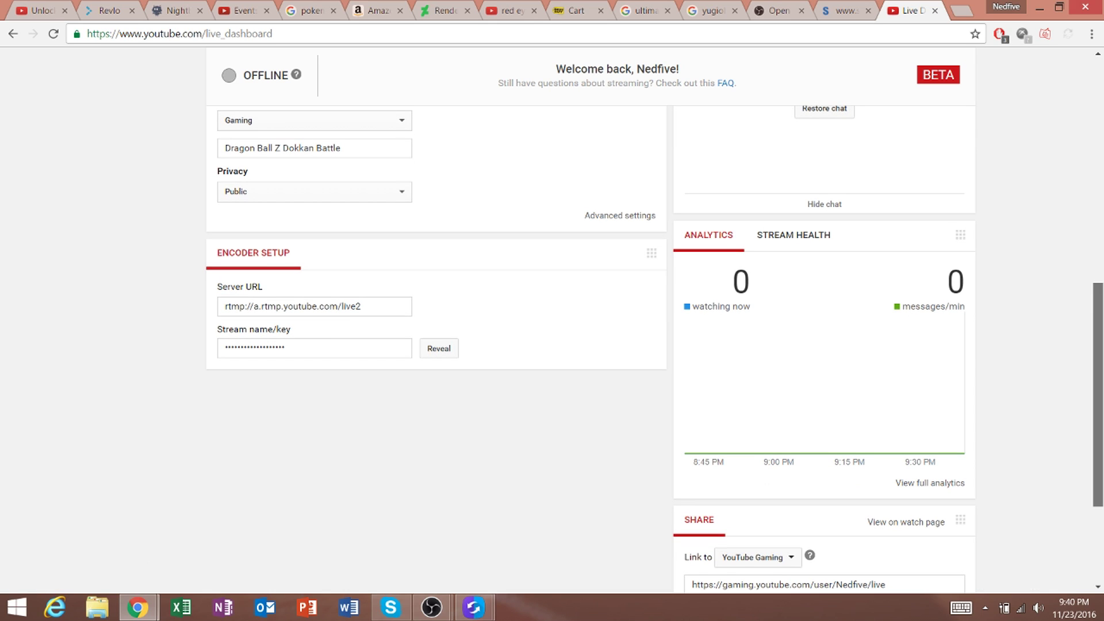
{"action": "scroll", "coordinate": [586, 435], "scroll_direction": "up", "scroll_amount": 6}
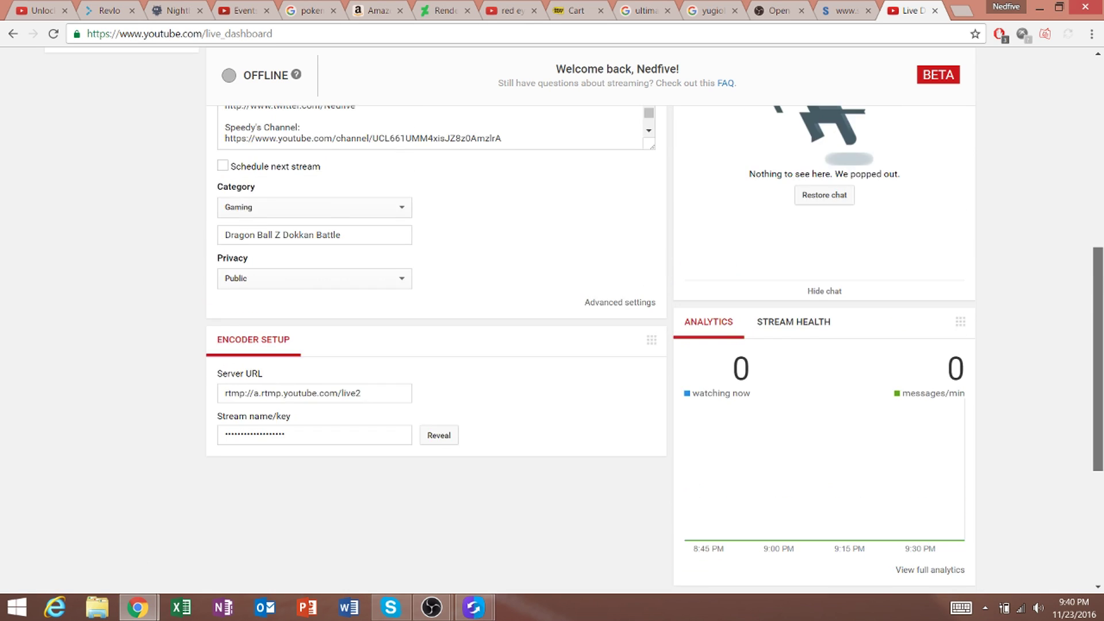
{"action": "scroll", "coordinate": [585, 435], "scroll_direction": "down", "scroll_amount": 3}
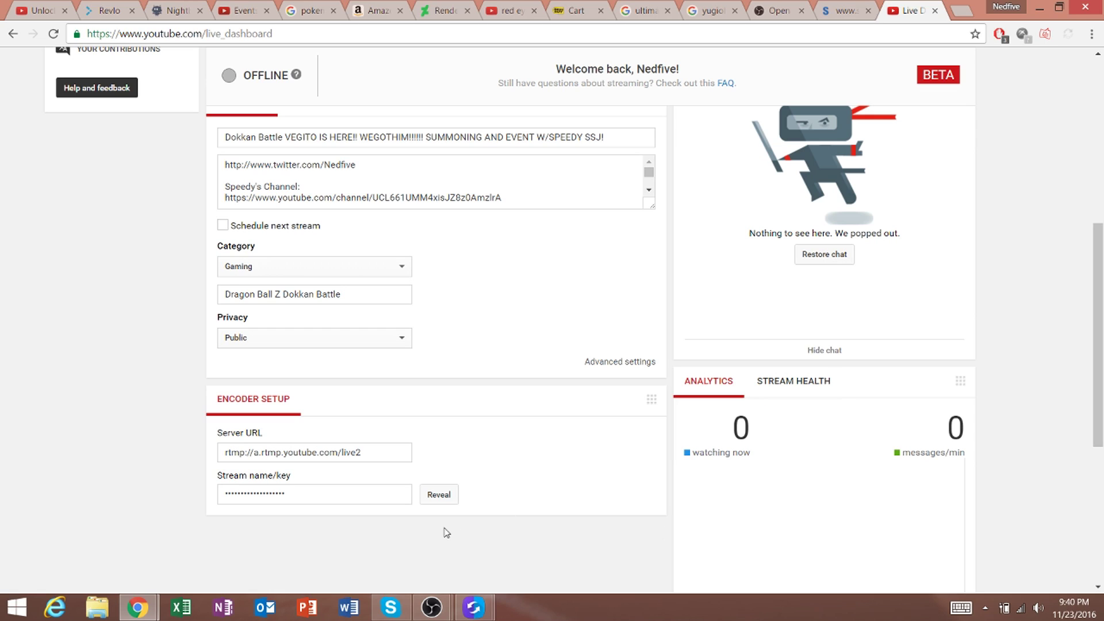
{"action": "mouse_move", "coordinate": [431, 606]}
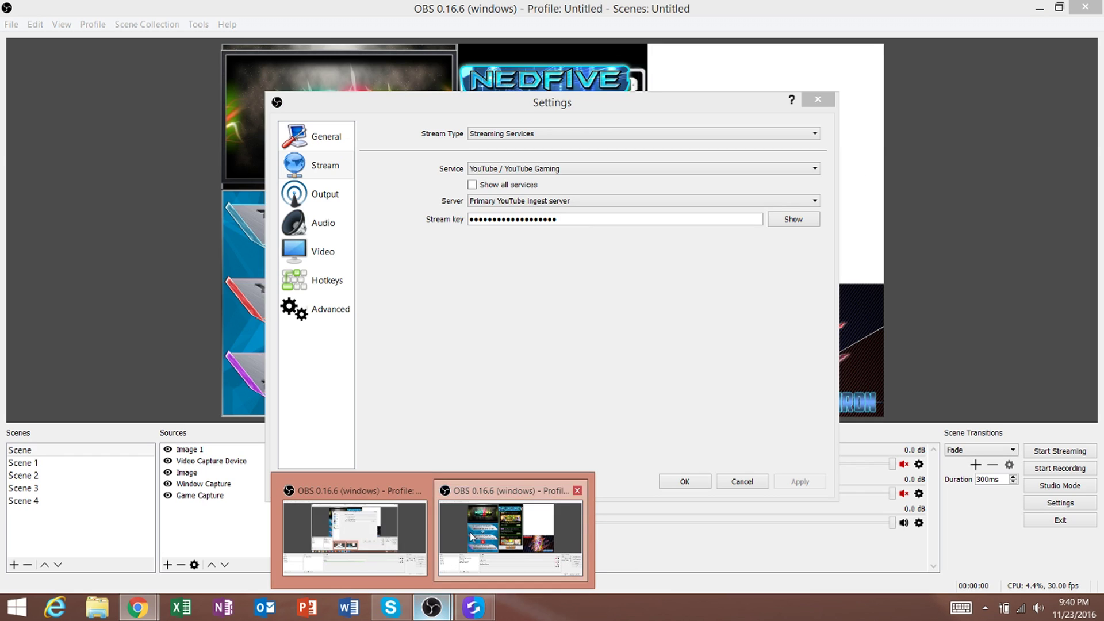
{"action": "left_click", "coordinate": [472, 536]}
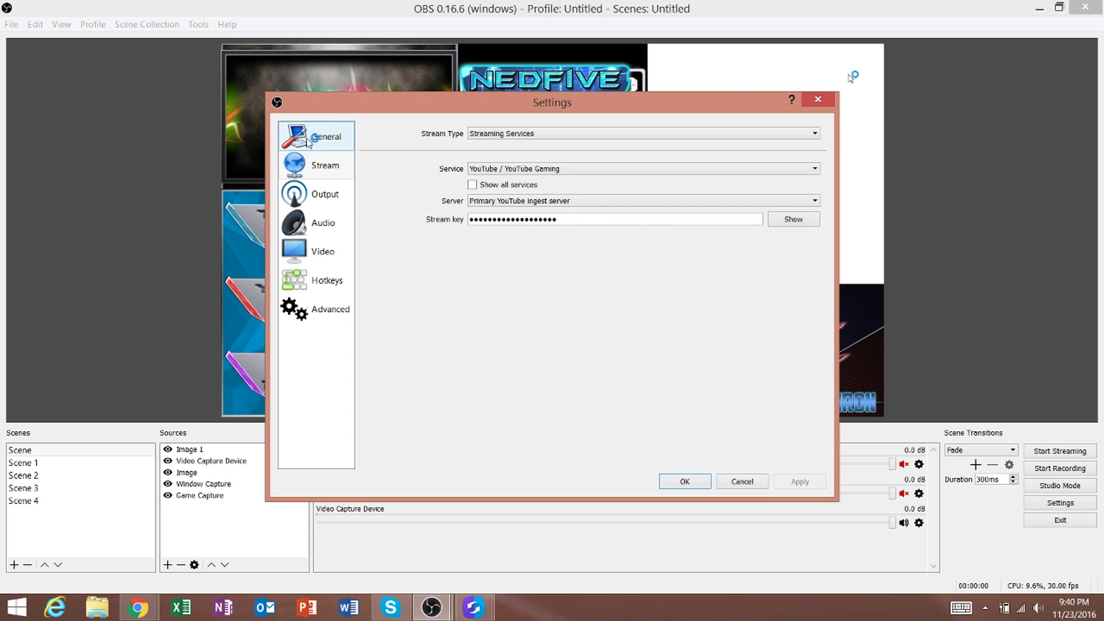
- Examine the output settings, including the available output modes, recording formats and recording quality options
{"action": "left_click", "coordinate": [322, 194]}
{"action": "left_click", "coordinate": [524, 133]}
{"action": "left_click", "coordinate": [521, 135]}
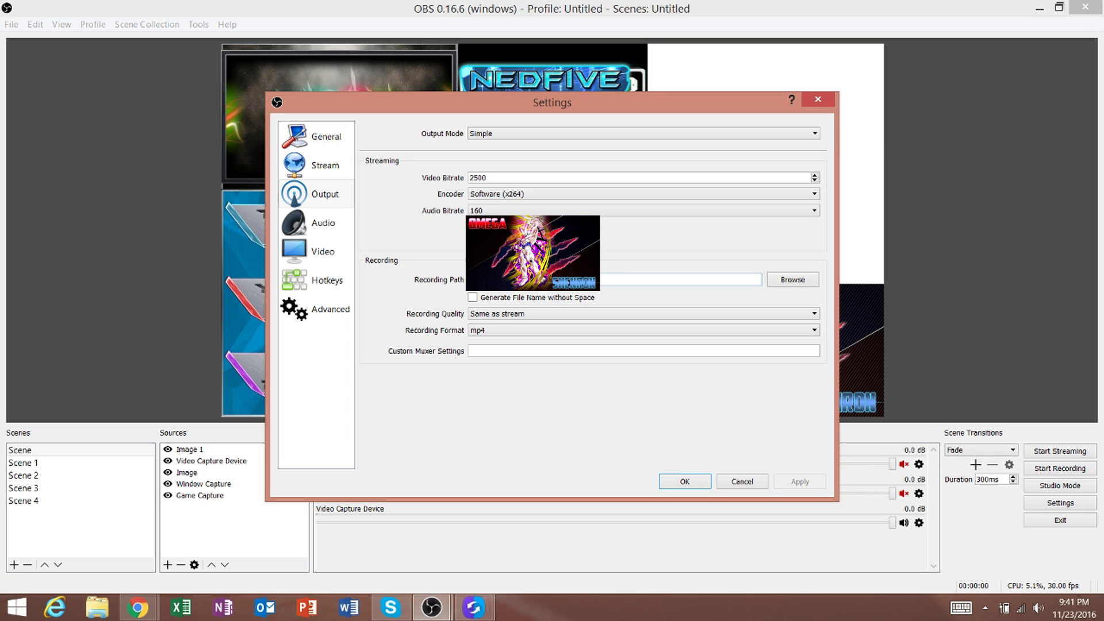
{"action": "left_click", "coordinate": [478, 332]}
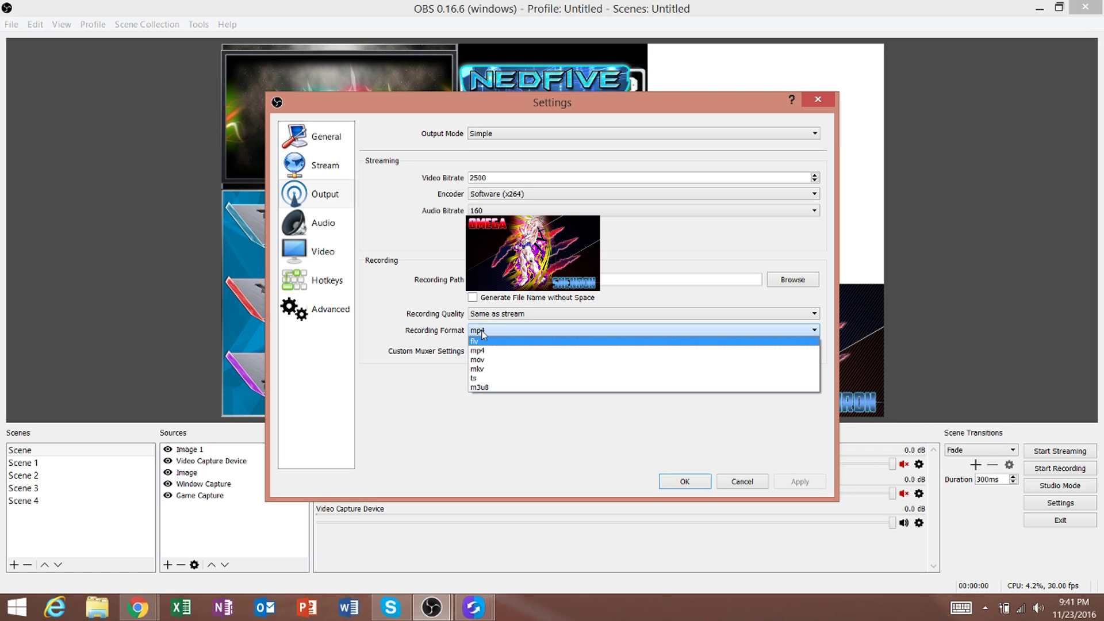
{"action": "left_click", "coordinate": [483, 334]}
{"action": "left_click", "coordinate": [492, 316]}
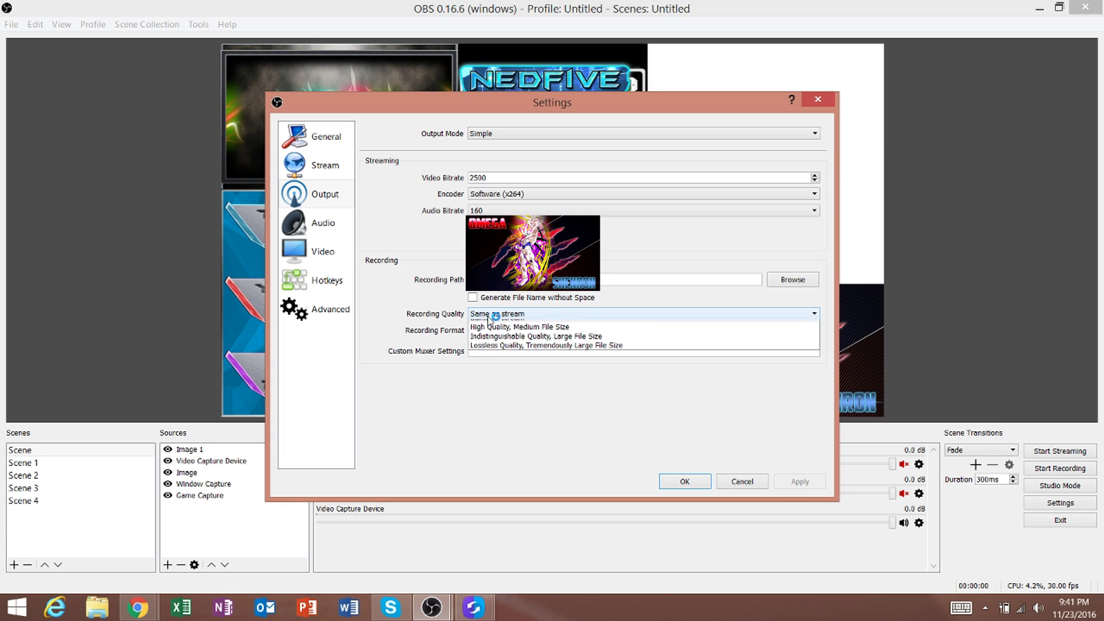
{"action": "left_click", "coordinate": [493, 316]}
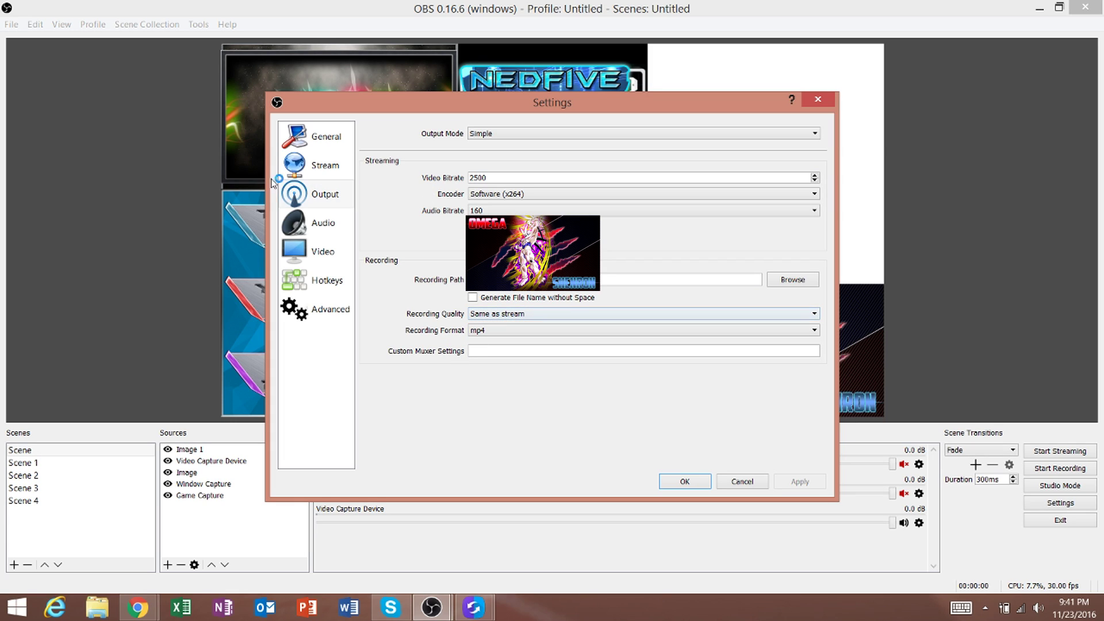
- Review the audio, video and hotkey settings and close the settings without saving
{"action": "left_click", "coordinate": [294, 225]}
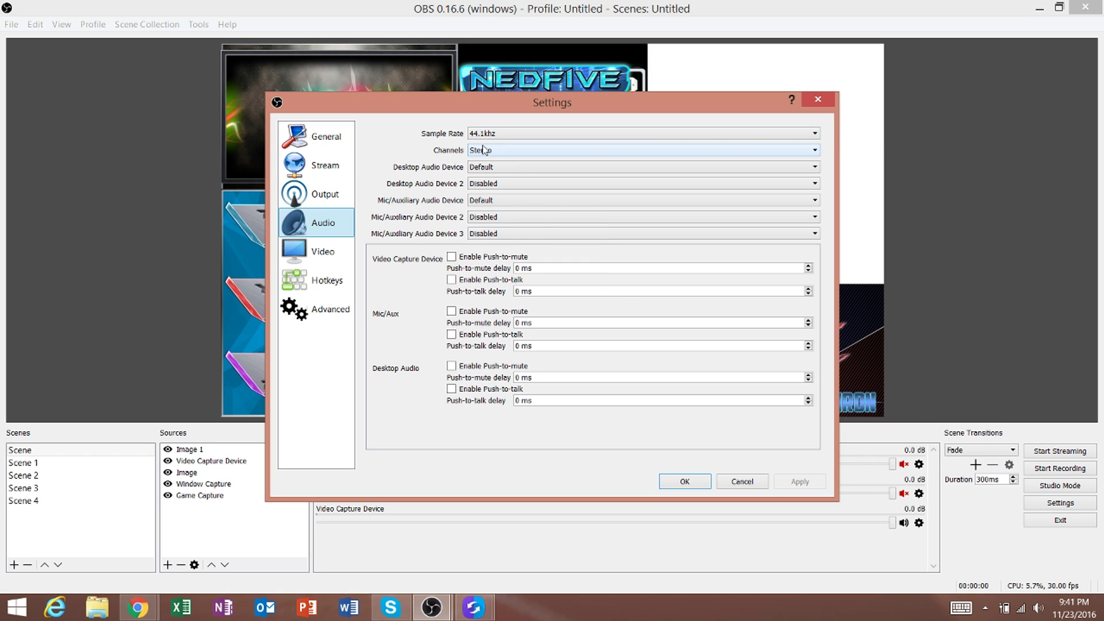
{"action": "left_click", "coordinate": [316, 251]}
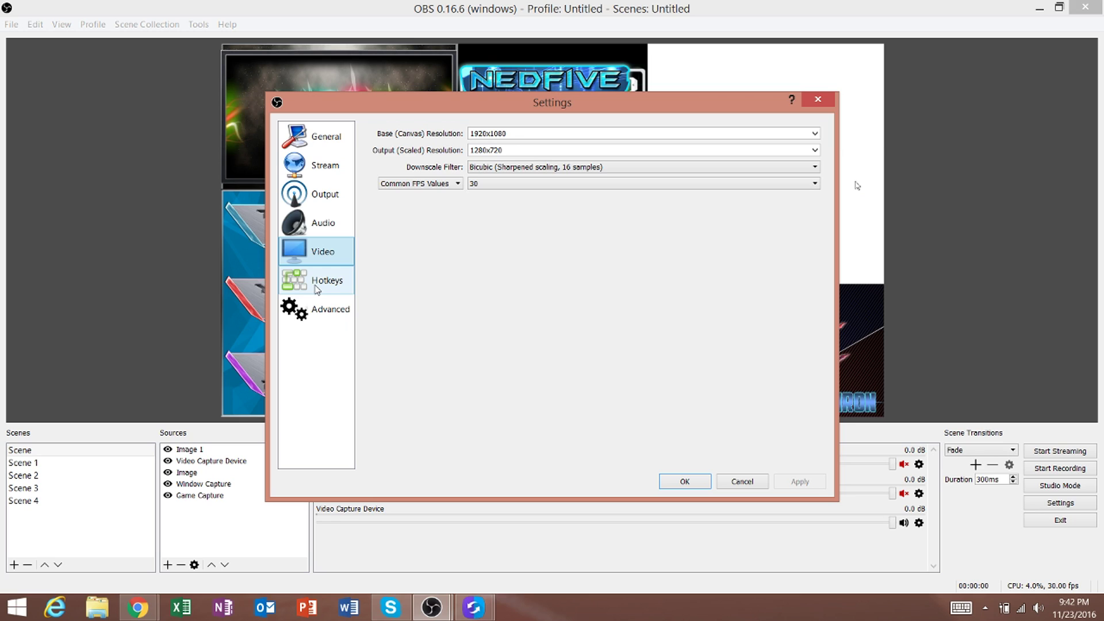
{"action": "left_click", "coordinate": [317, 289]}
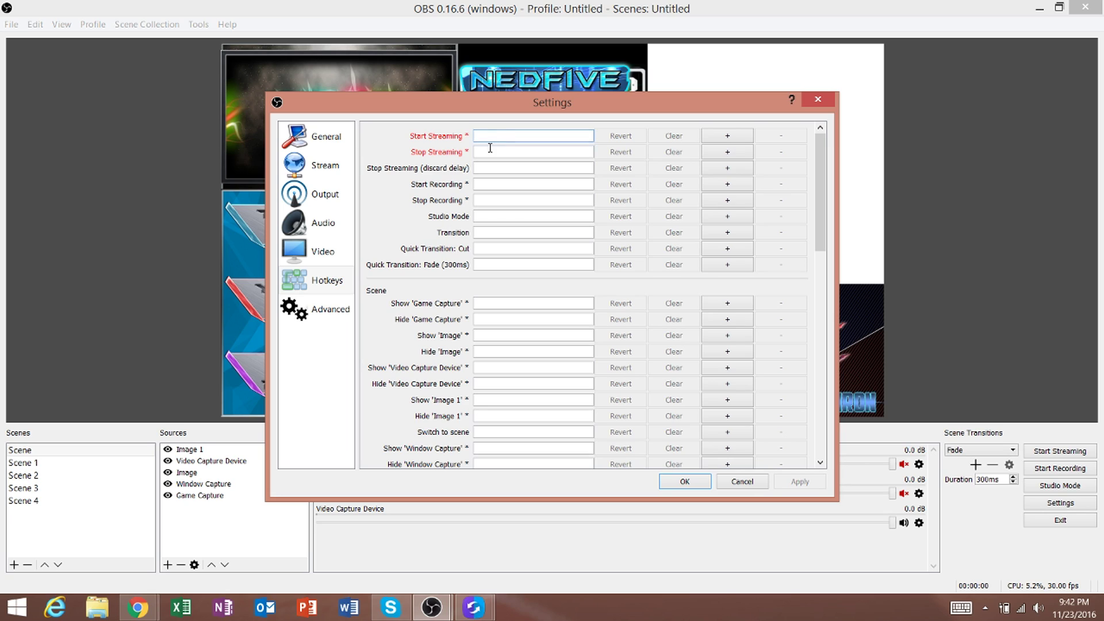
{"action": "left_click", "coordinate": [486, 165]}
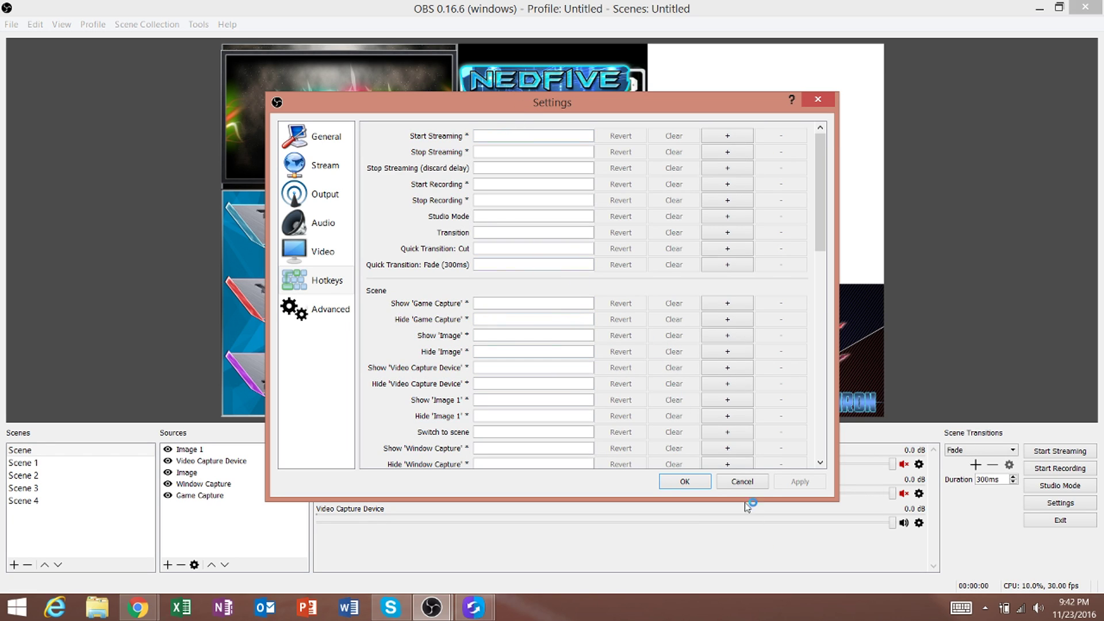
{"action": "left_click", "coordinate": [740, 485]}
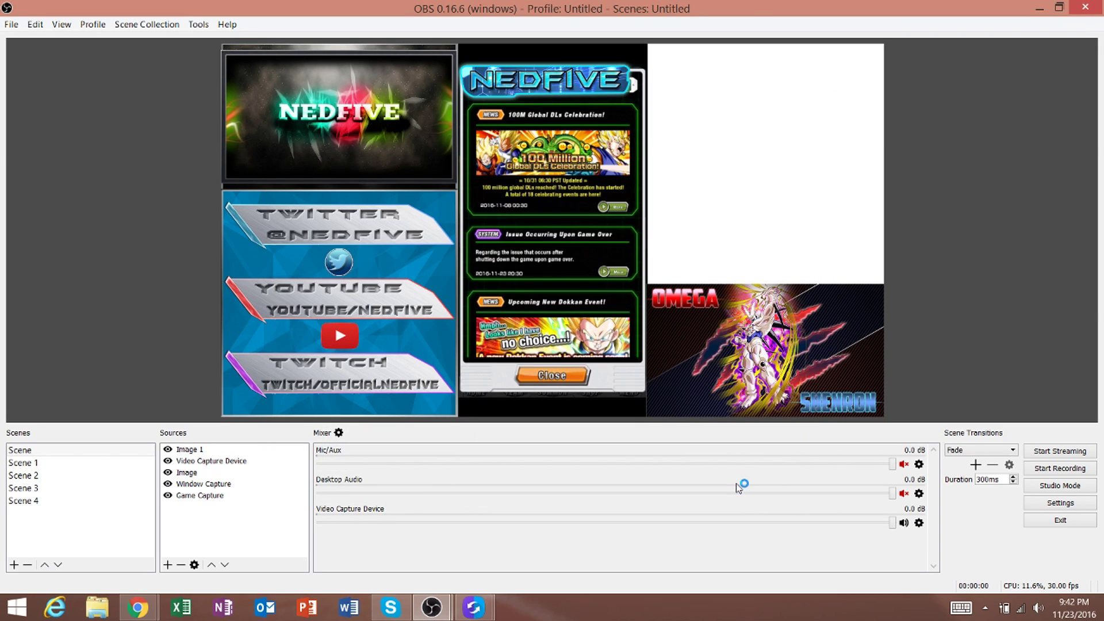